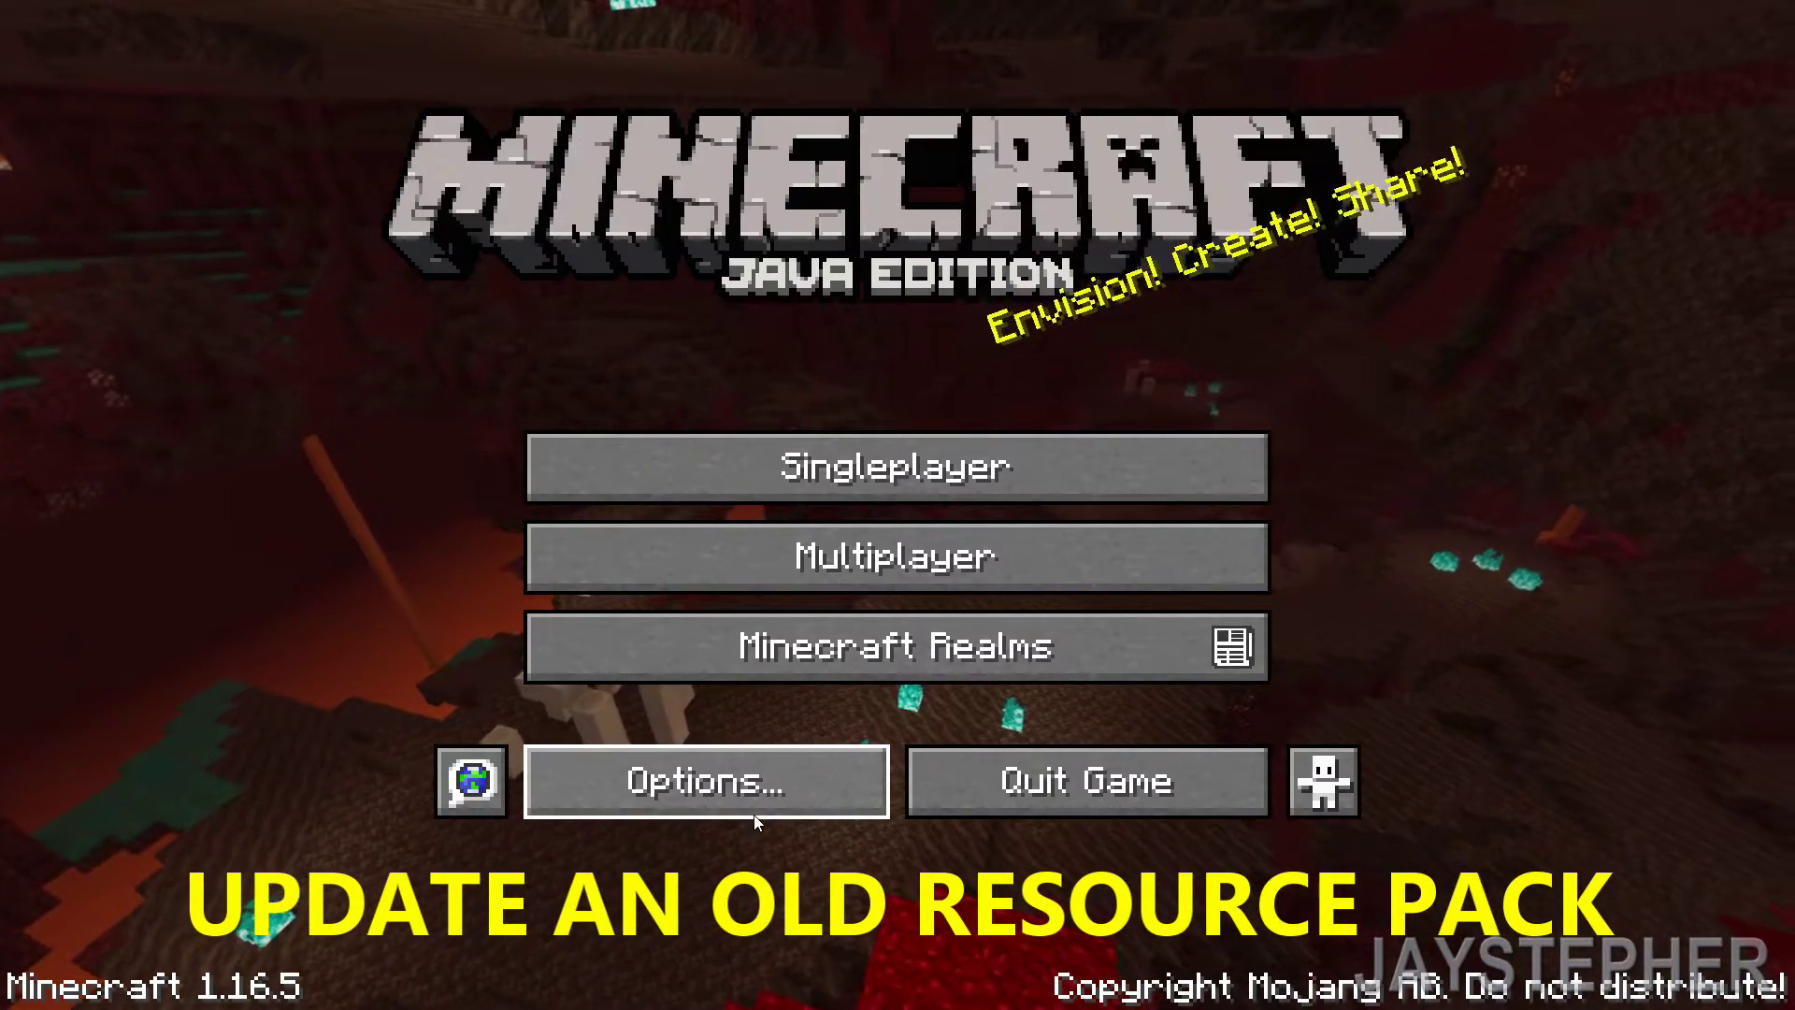
# Go from the title screen through Options to the Resource Packs list.
pyautogui.click(755, 814)
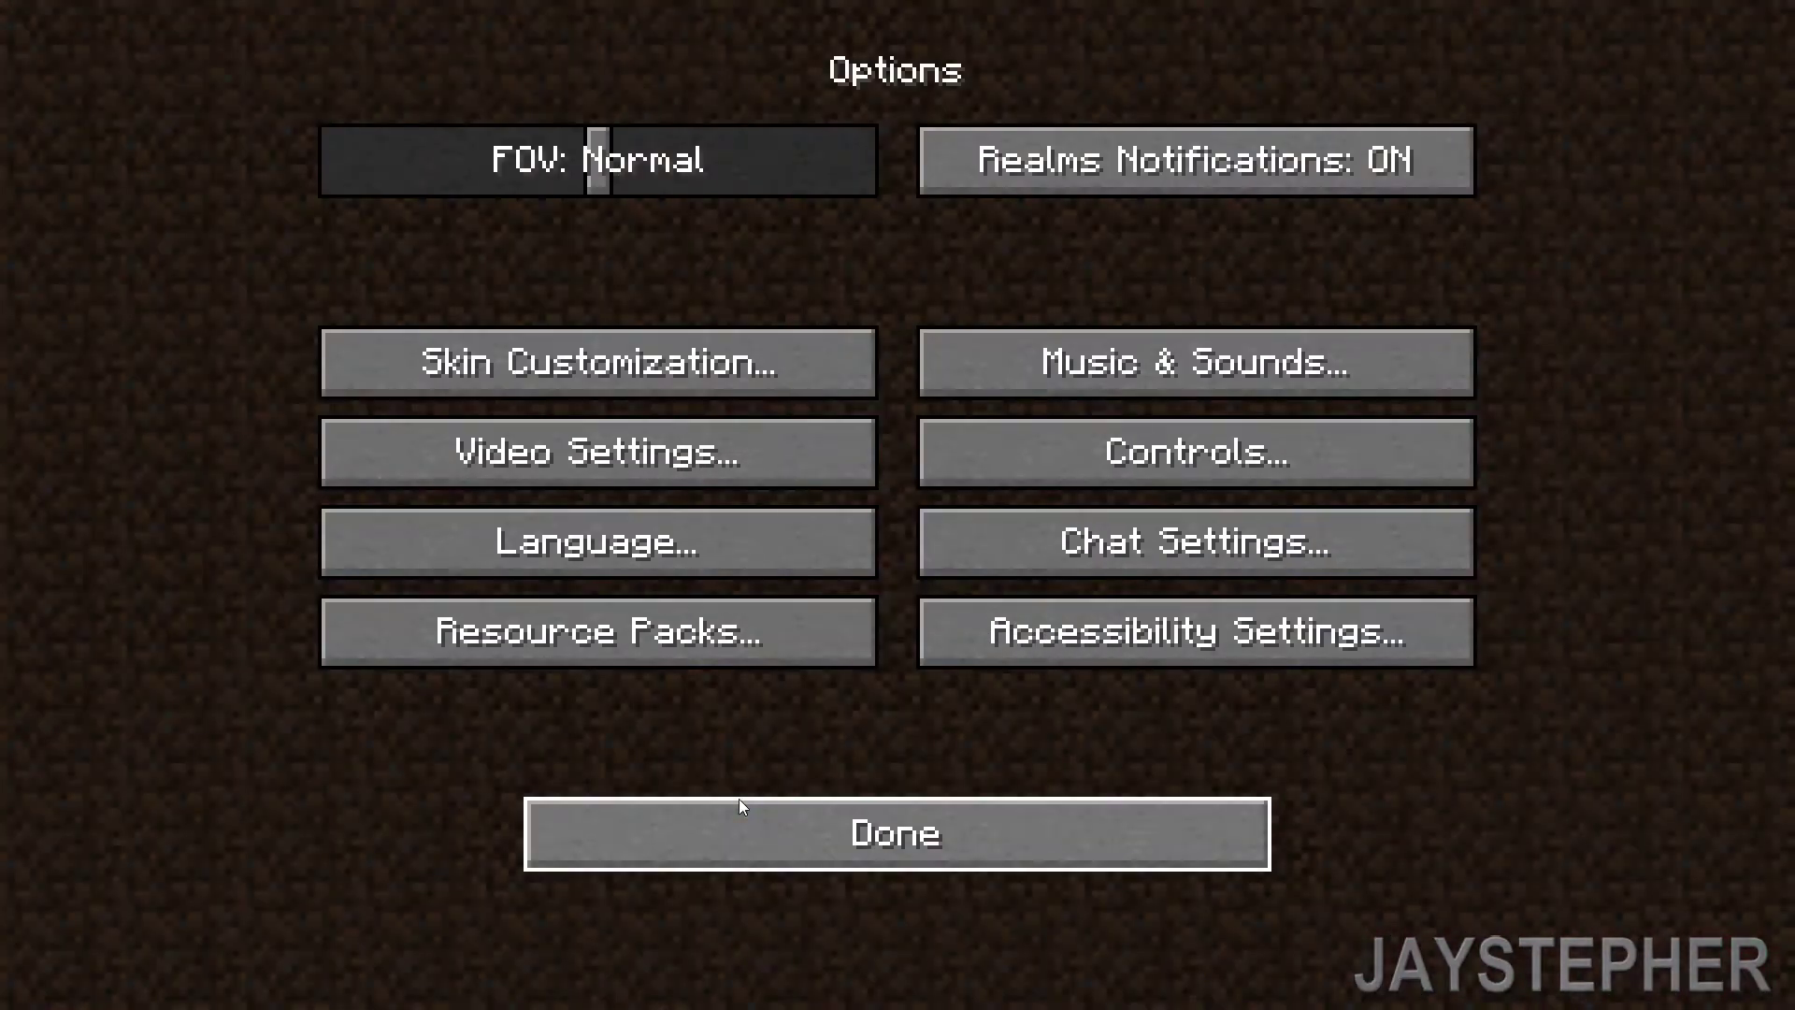
pyautogui.click(667, 653)
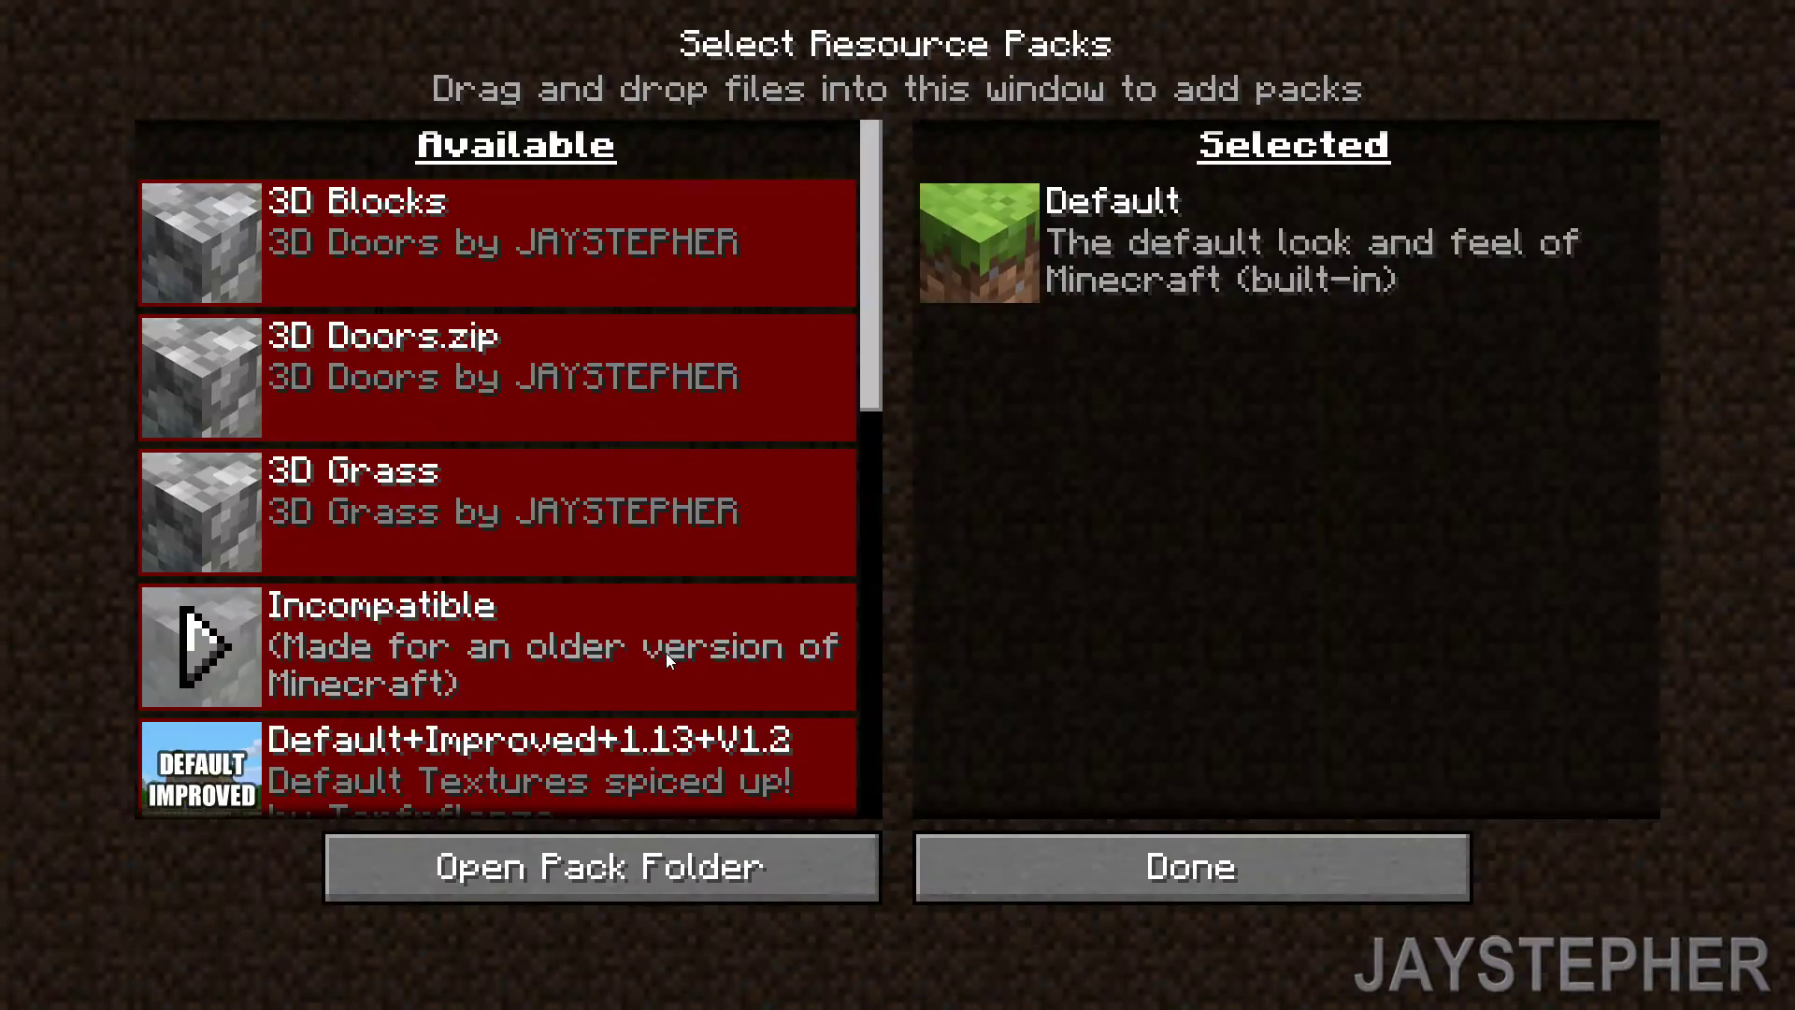
pyautogui.moveTo(498, 376)
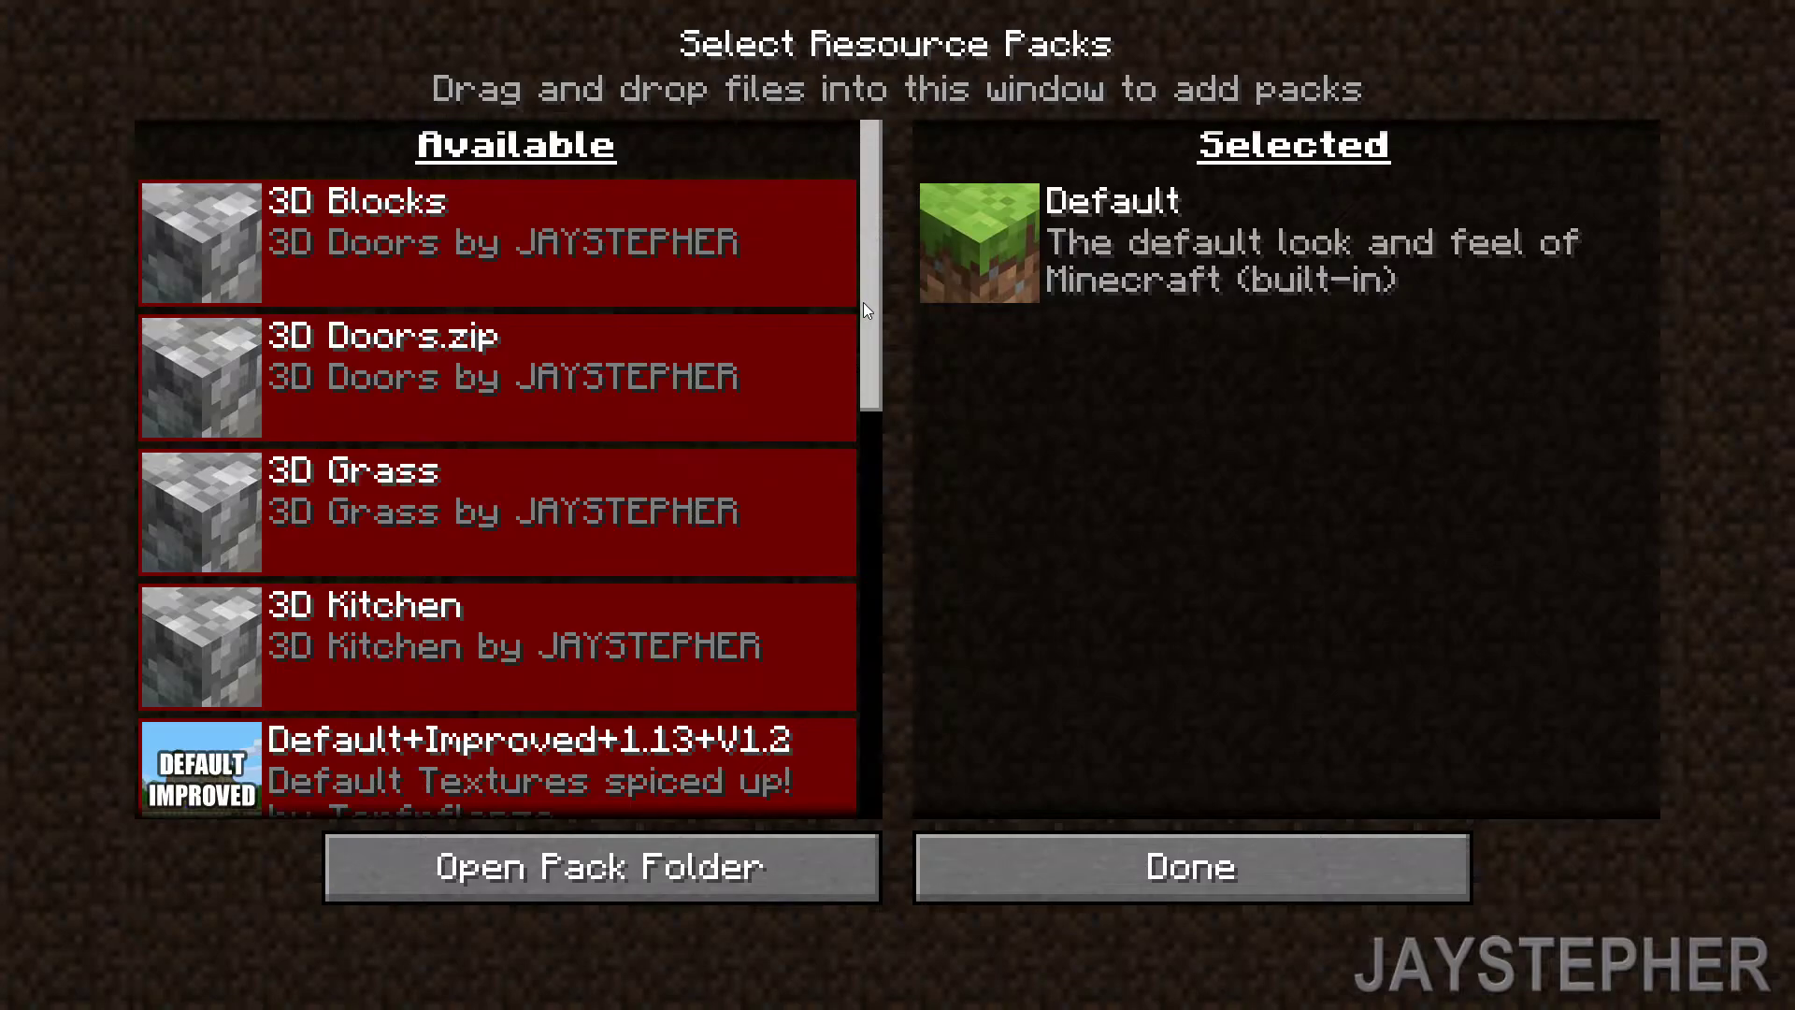
pyautogui.moveTo(862, 302)
pyautogui.mouseDown()
pyautogui.moveTo(893, 435)
pyautogui.moveTo(885, 269)
pyautogui.mouseUp()
# Open the resourcepacks folder and extract 3D Doors.zip into a 3D Doors folder.
pyautogui.click(588, 894)
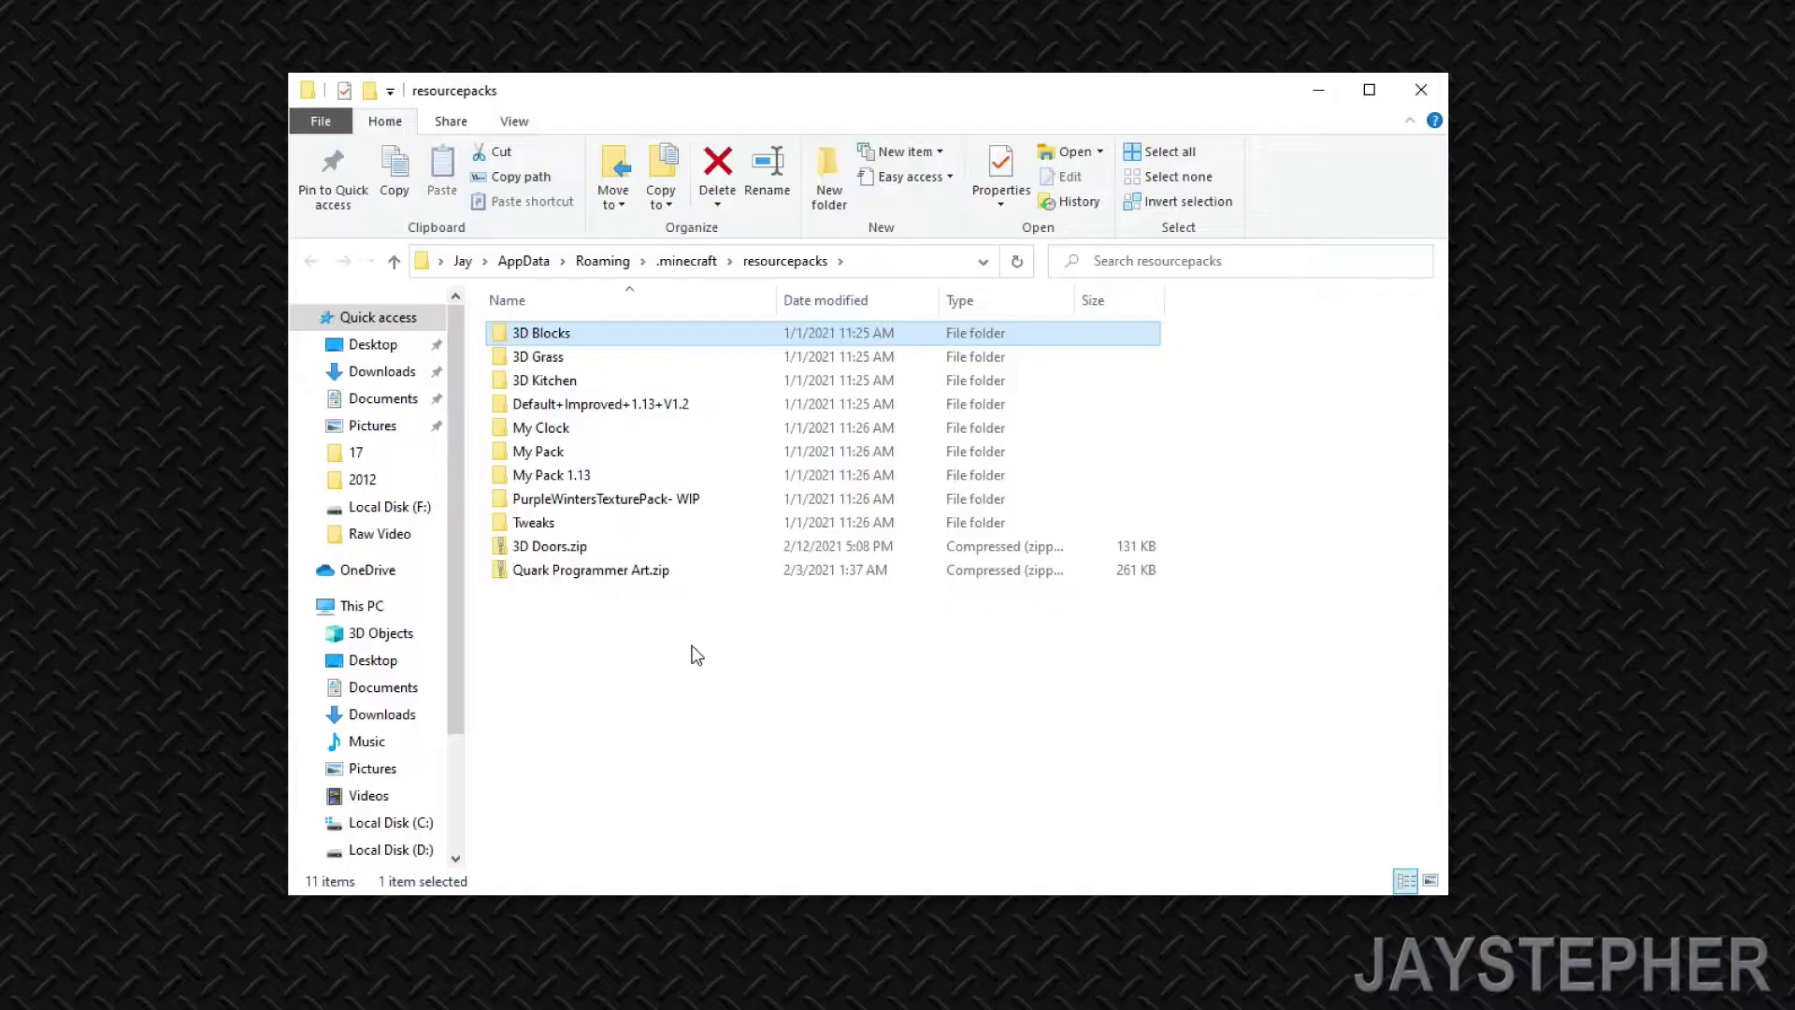
pyautogui.click(548, 546)
pyautogui.rightClick(547, 545)
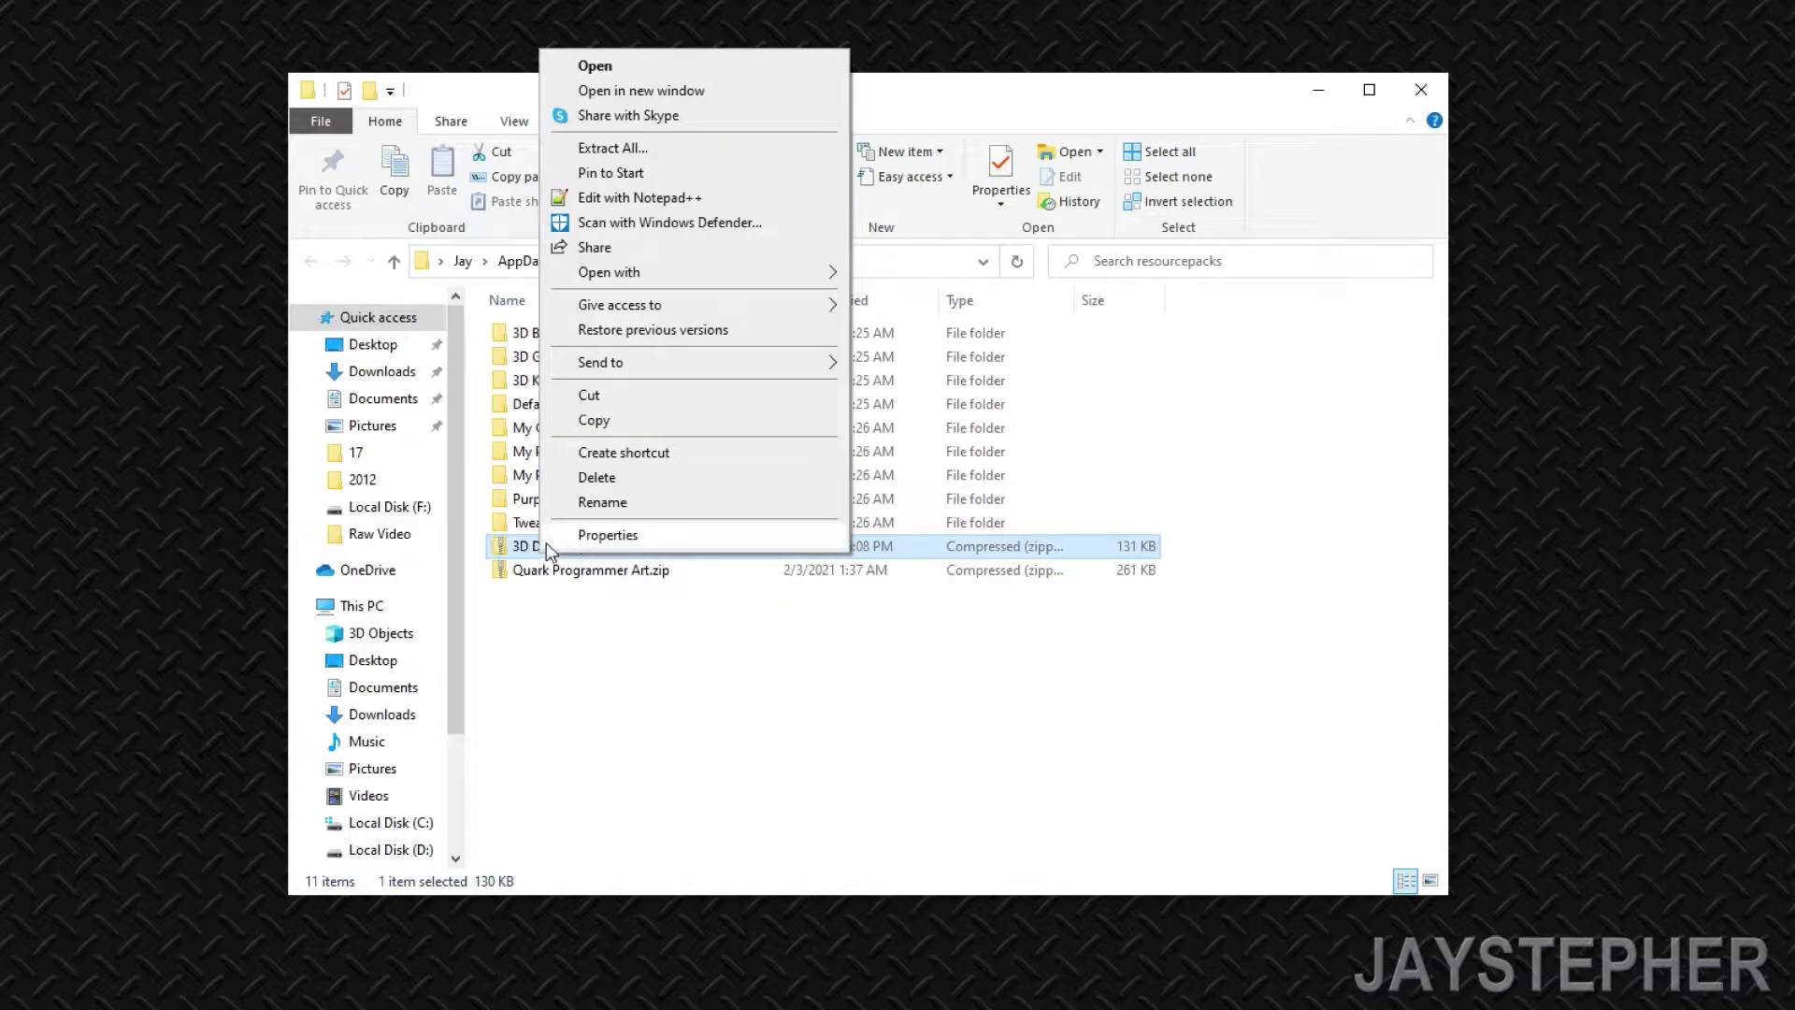
pyautogui.click(751, 141)
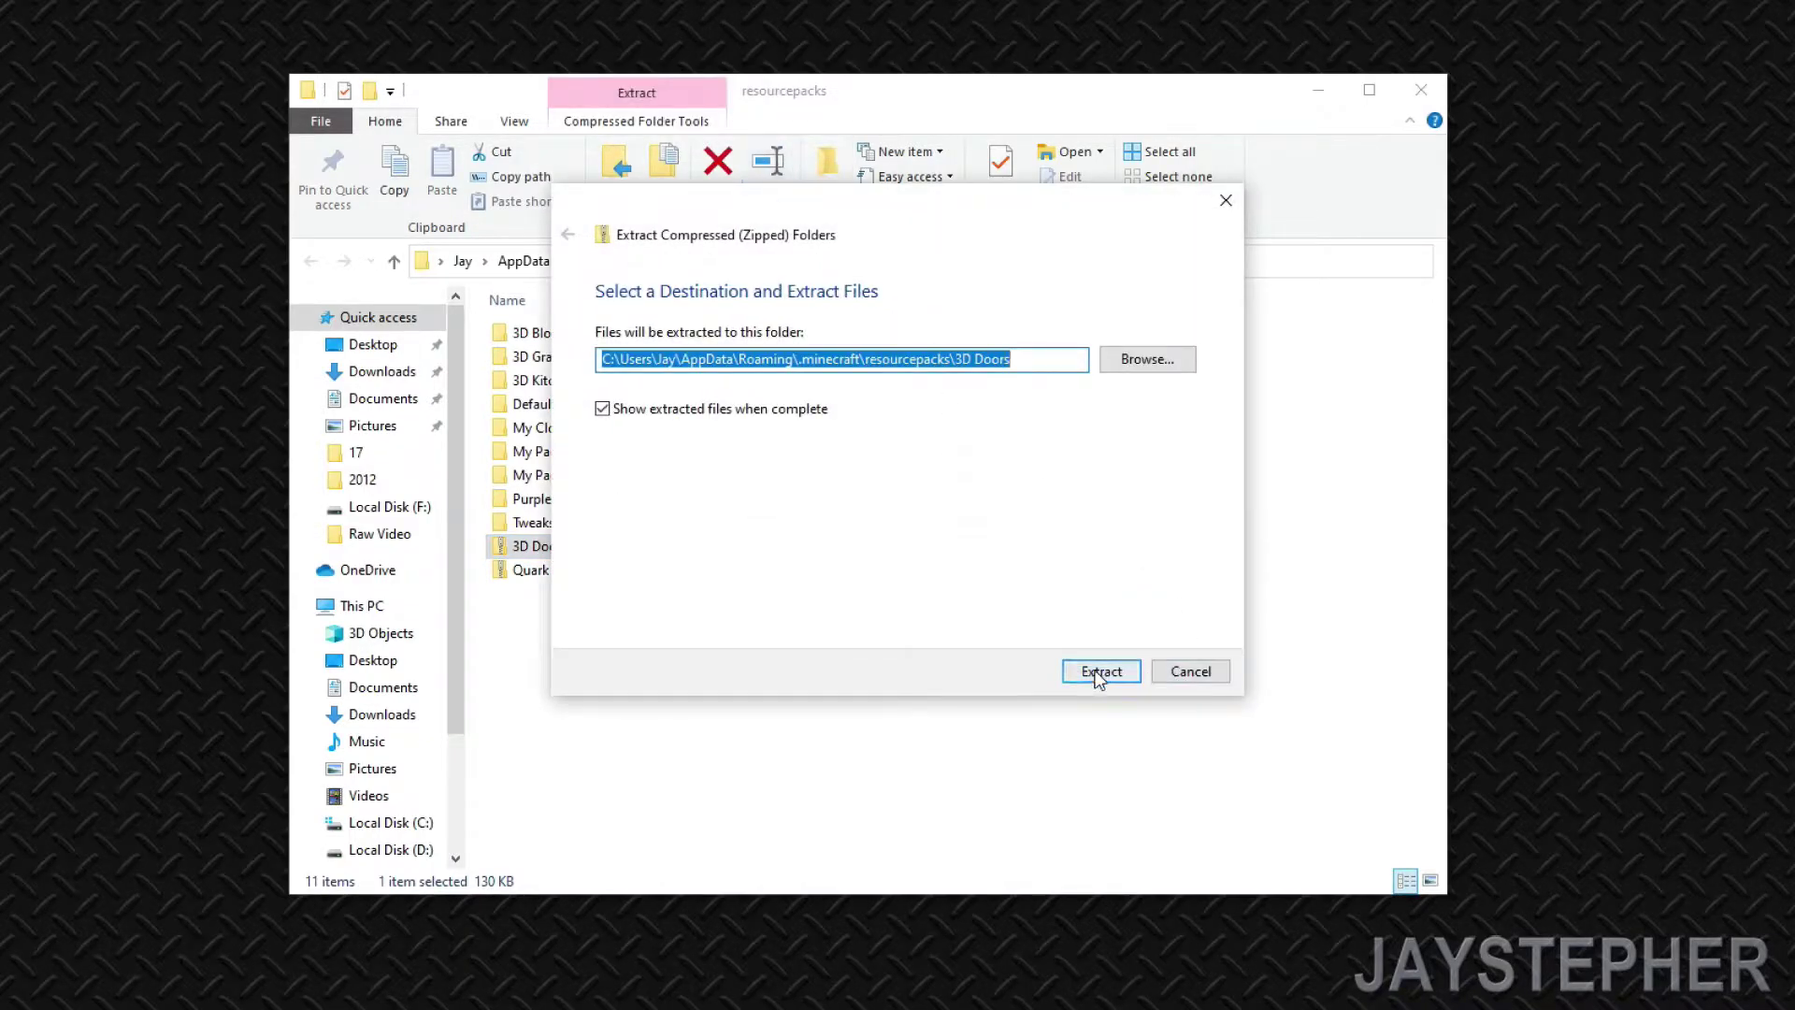
pyautogui.click(1101, 670)
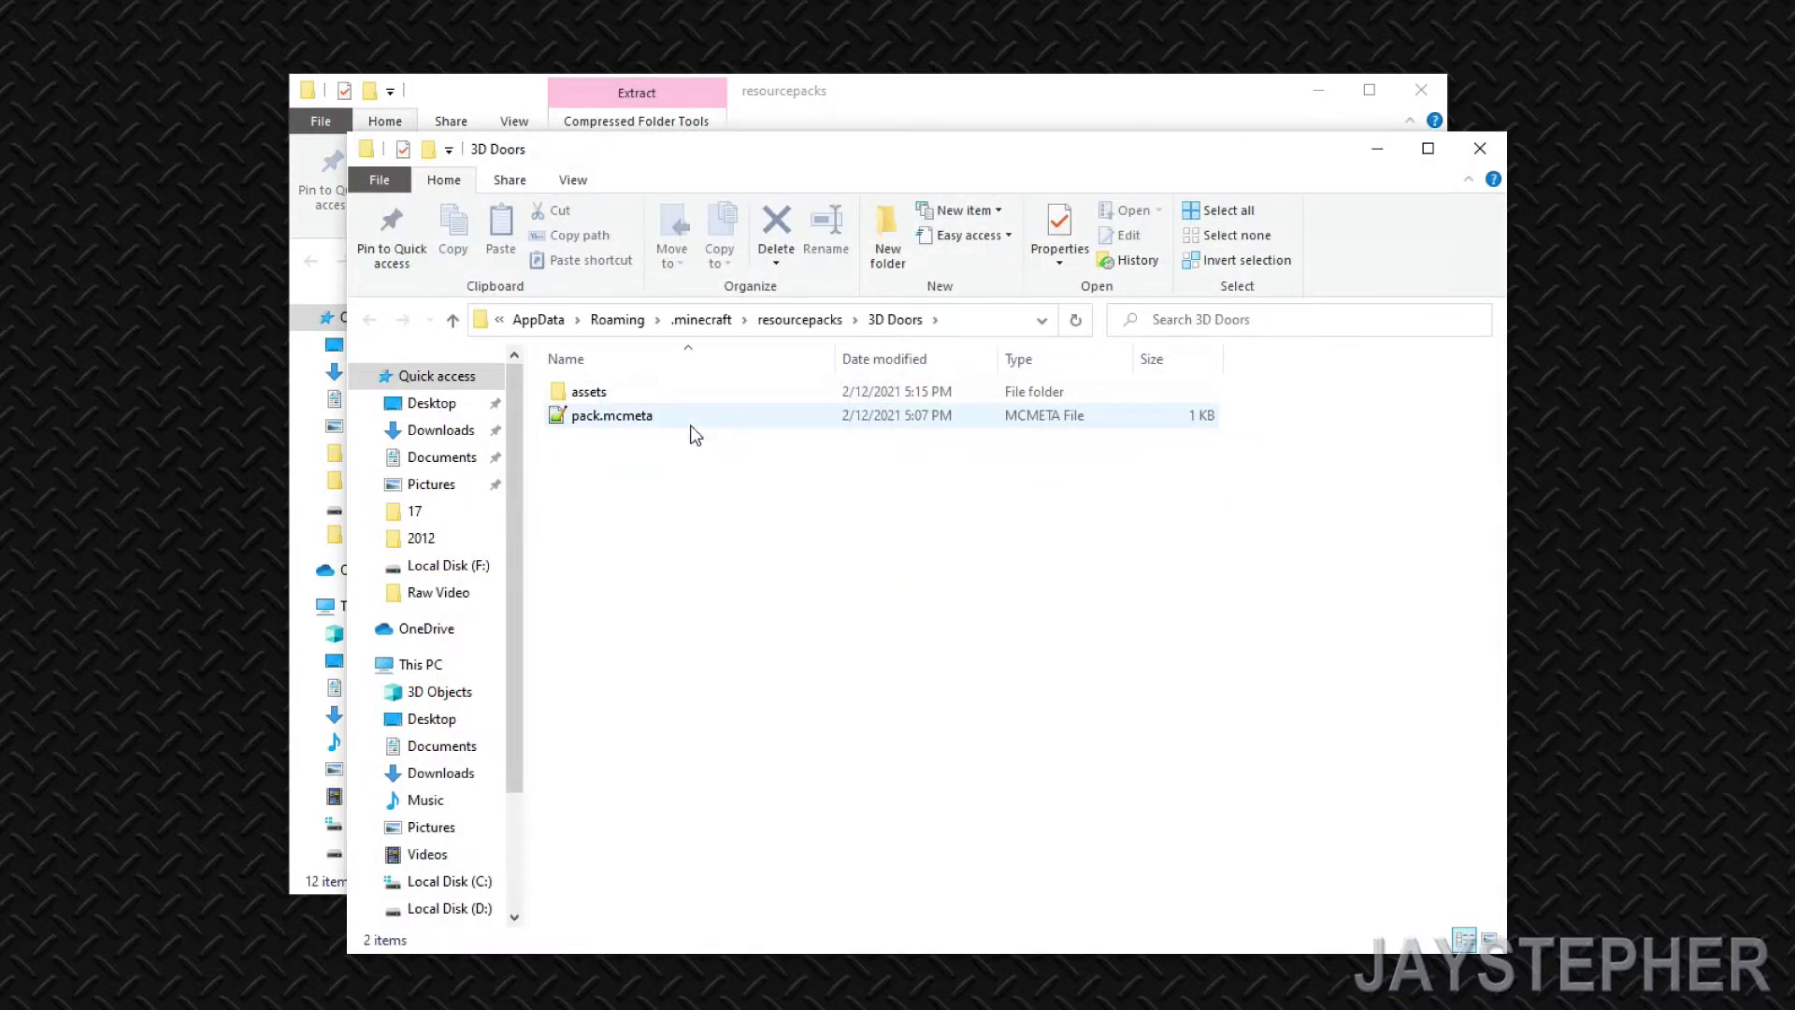
pyautogui.rightClick(633, 413)
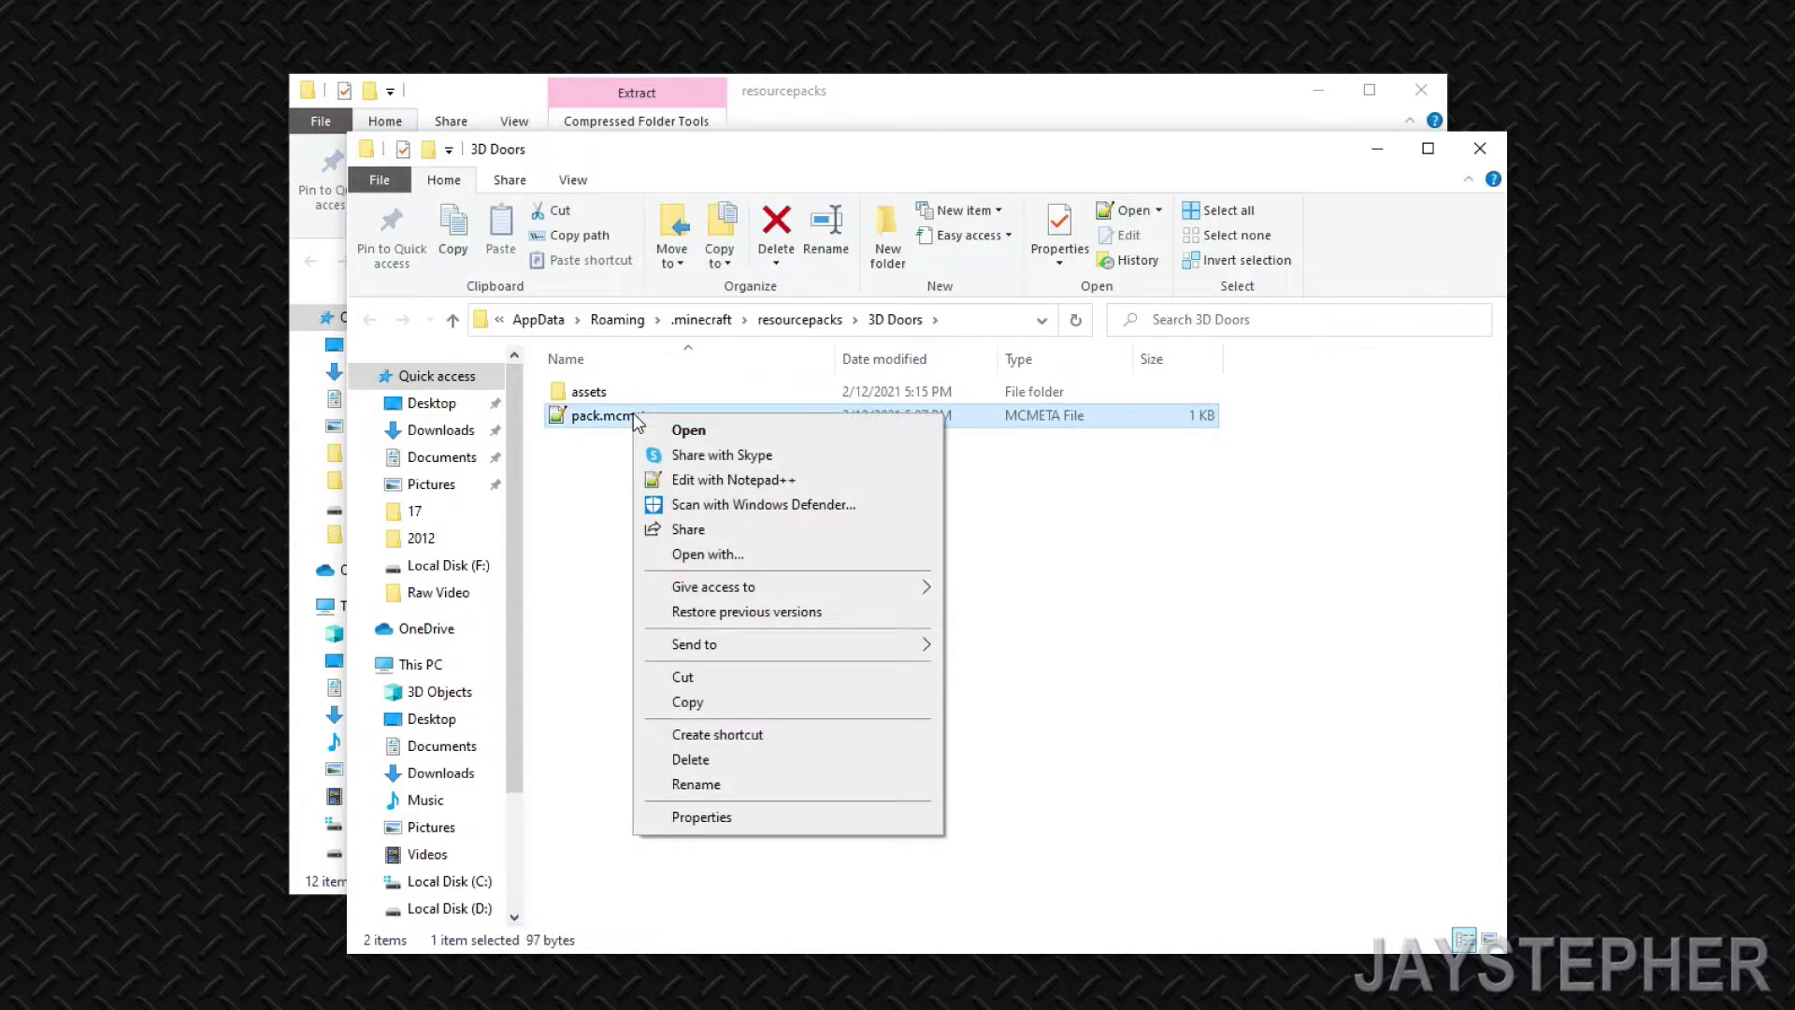
# Open pack.mcmeta in Notepad++ and change pack_format from 5 to 6.
pyautogui.click(688, 483)
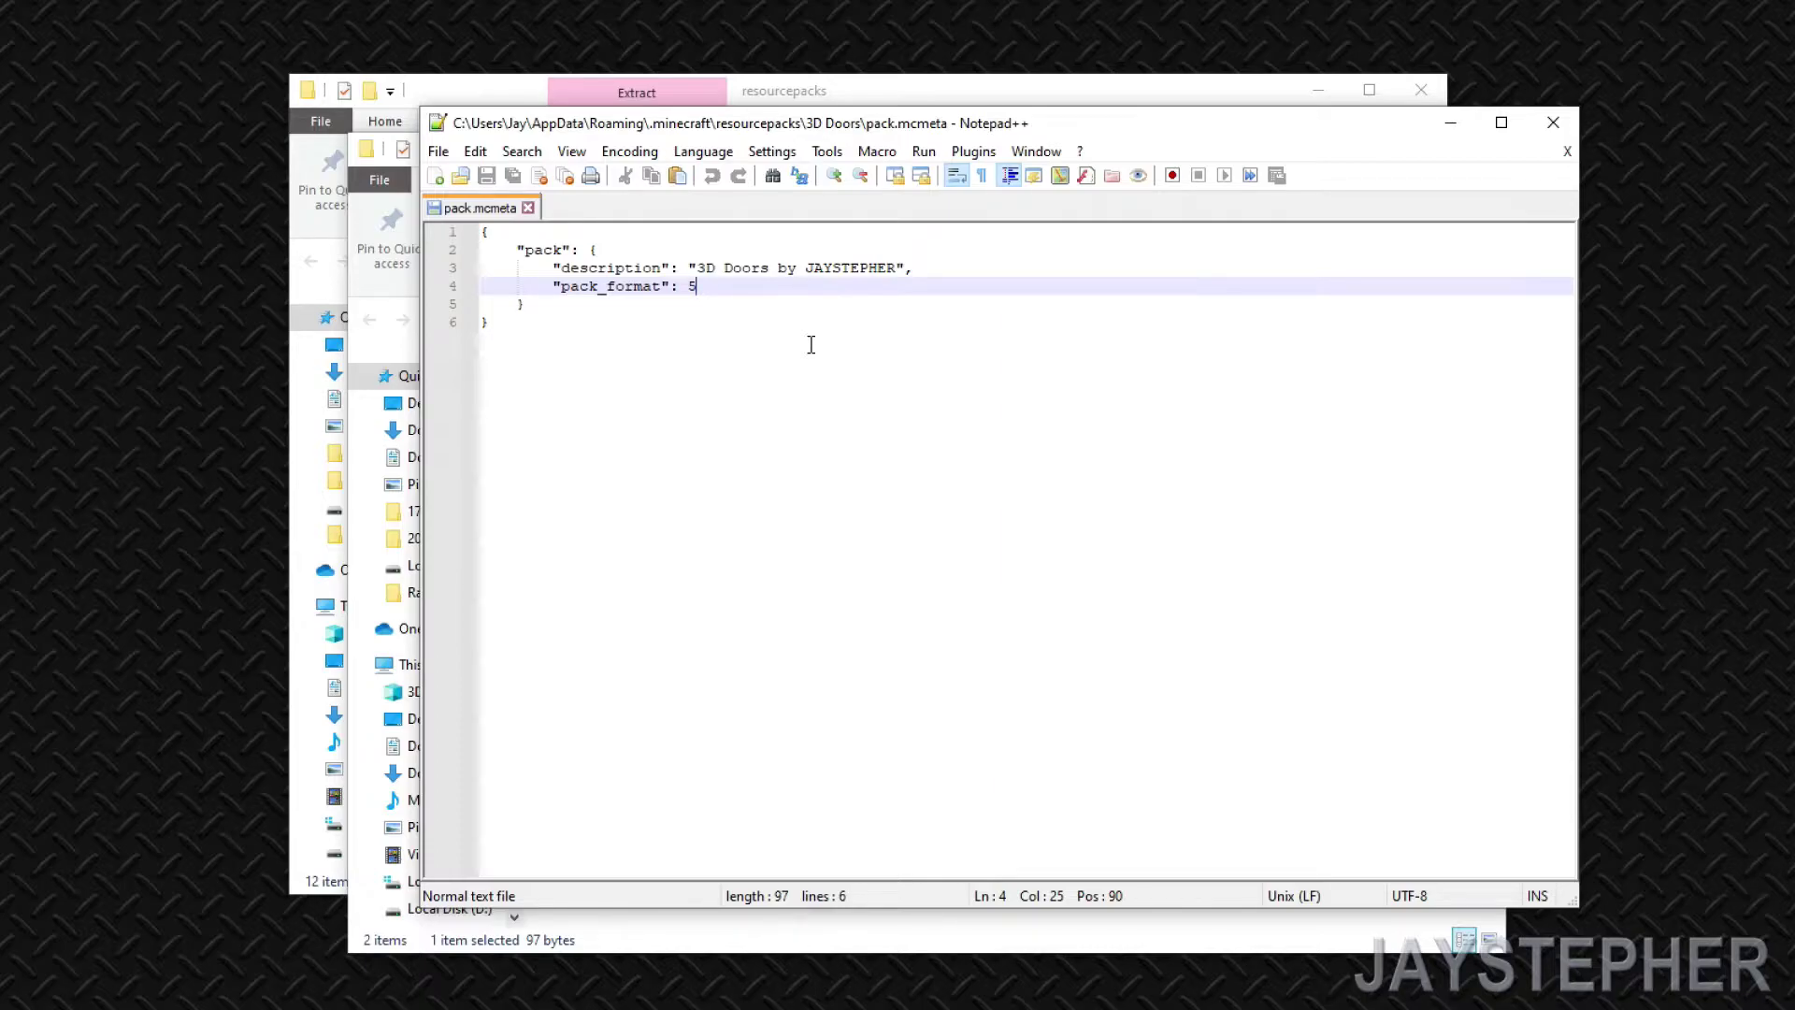
pyautogui.press('BackSpace')
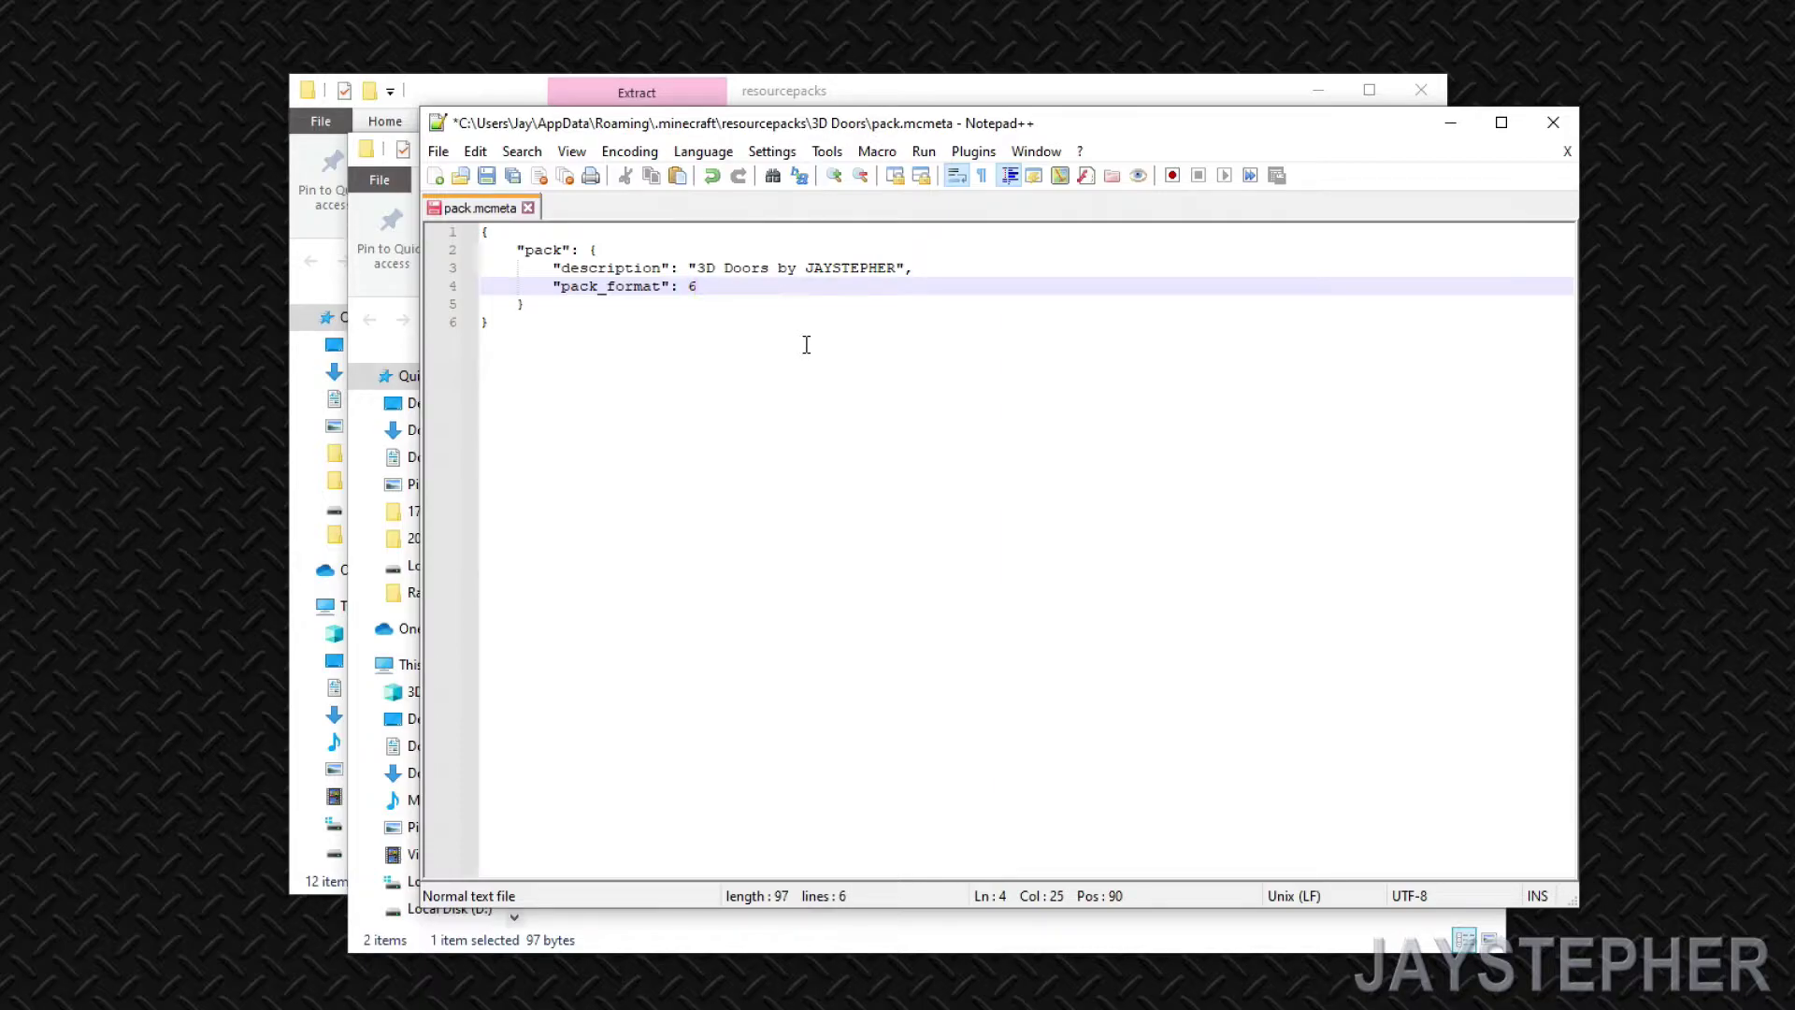
# Close the saved pack.mcmeta and compress assets plus pack.mcmeta into a zip named 3D Doors.
pyautogui.click(529, 209)
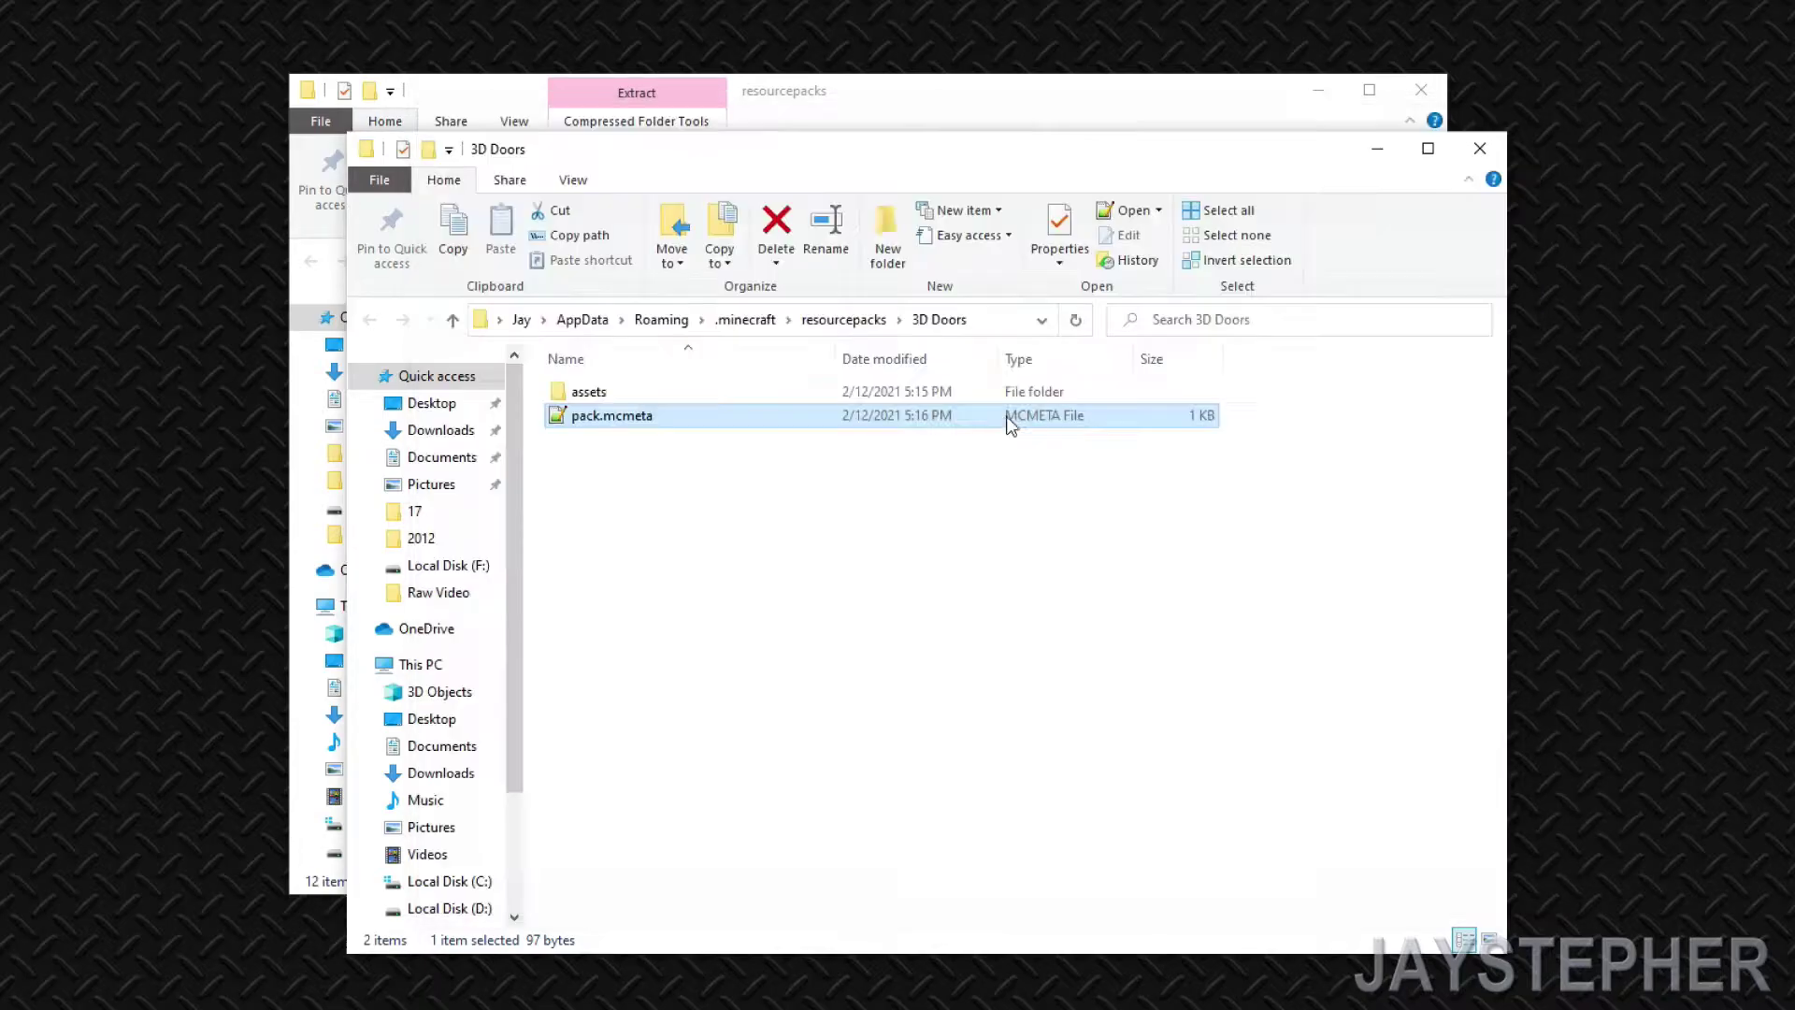
pyautogui.moveTo(745, 445); pyautogui.dragTo(561, 385)
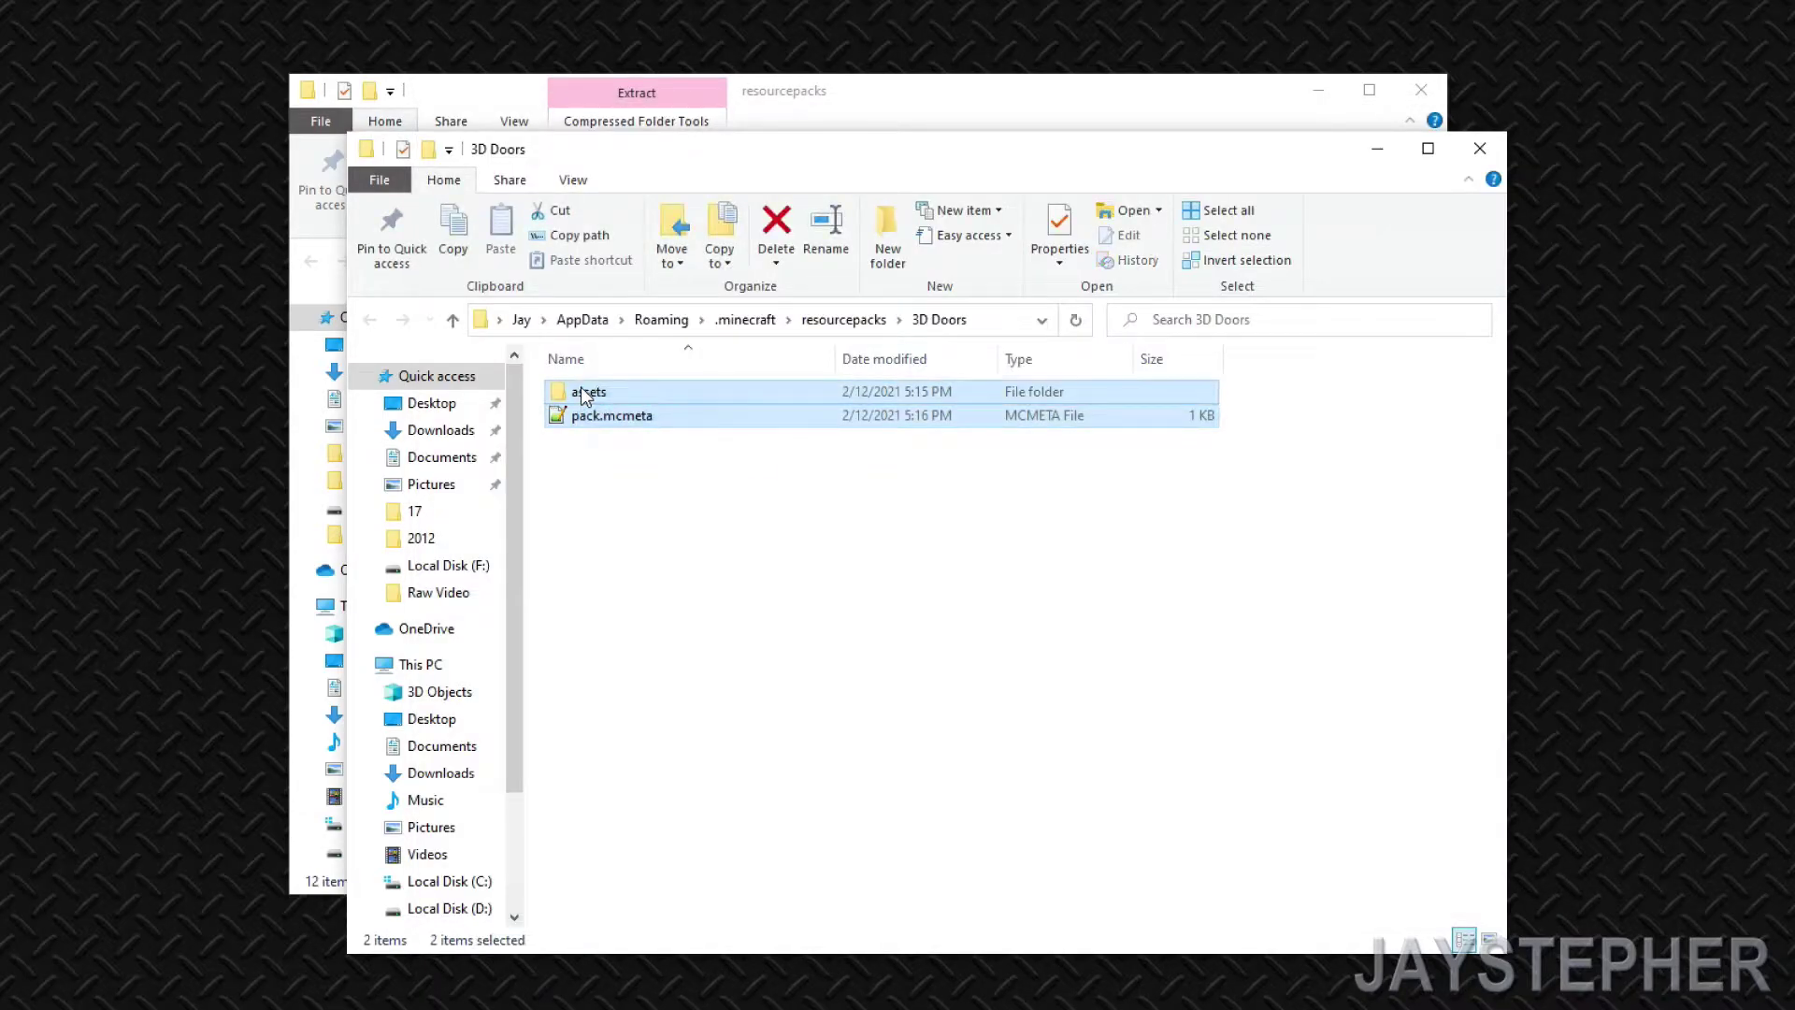
pyautogui.rightClick(582, 393)
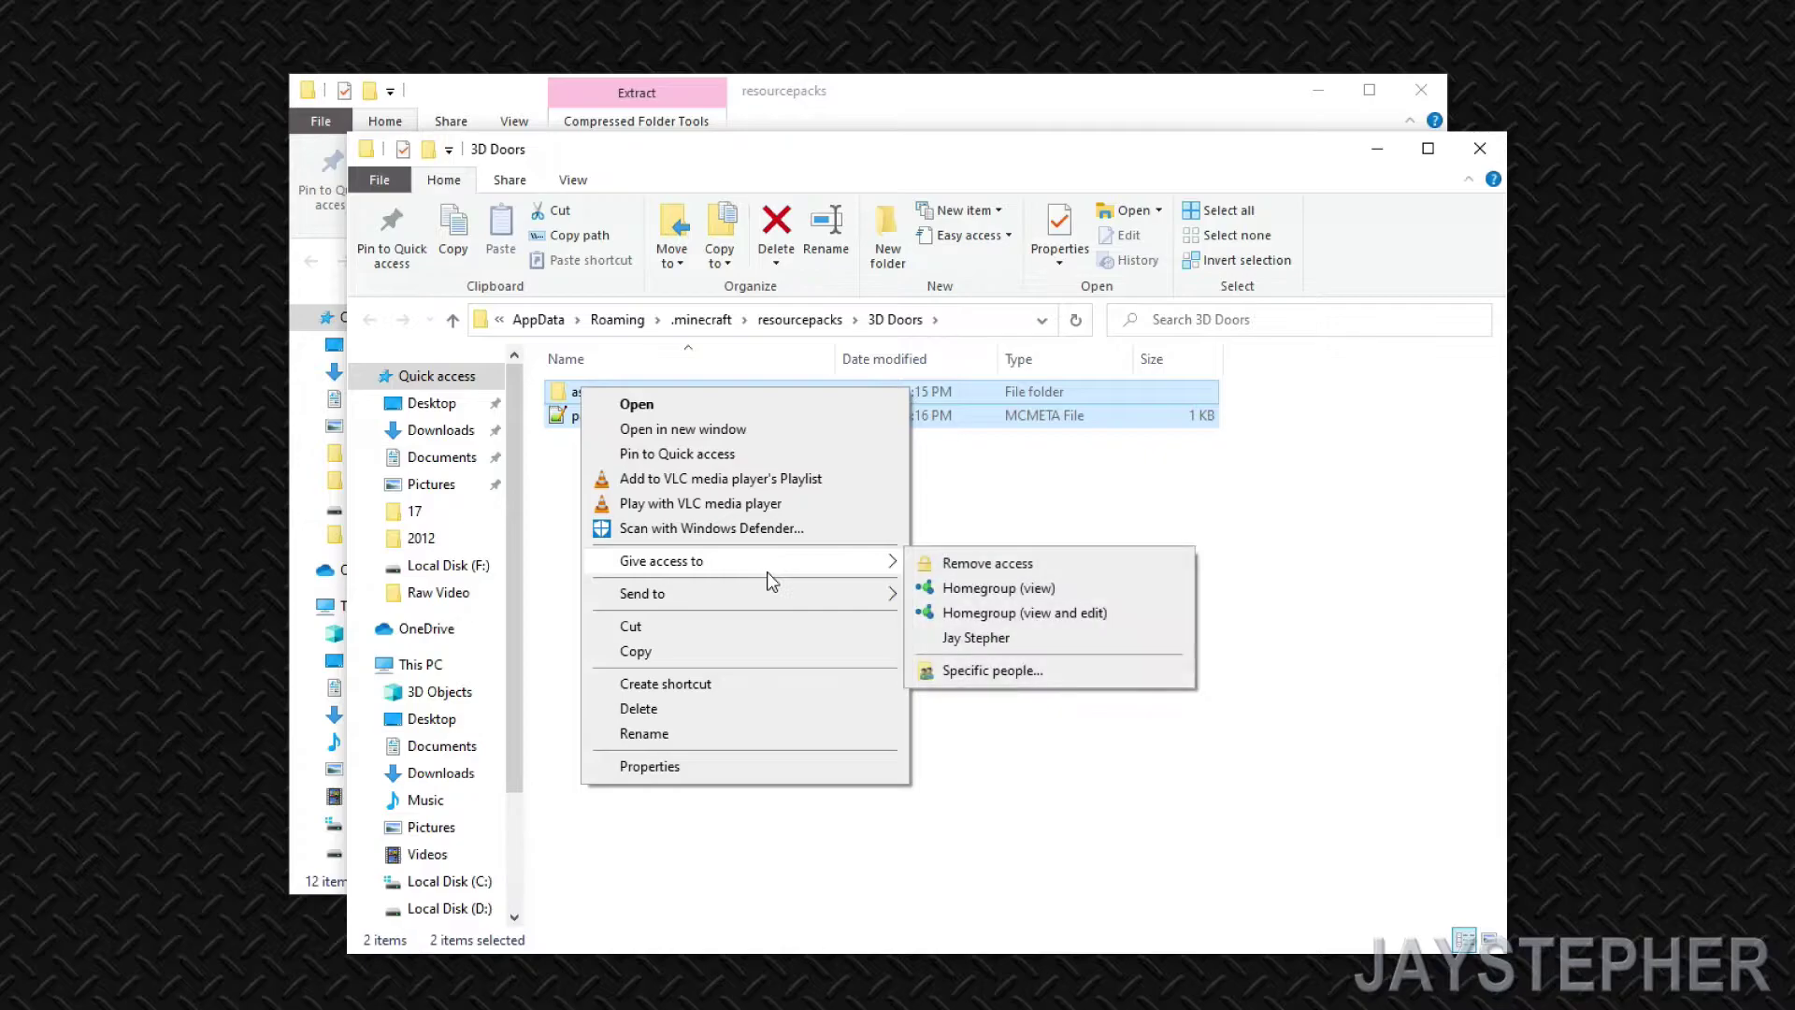
pyautogui.moveTo(673, 594)
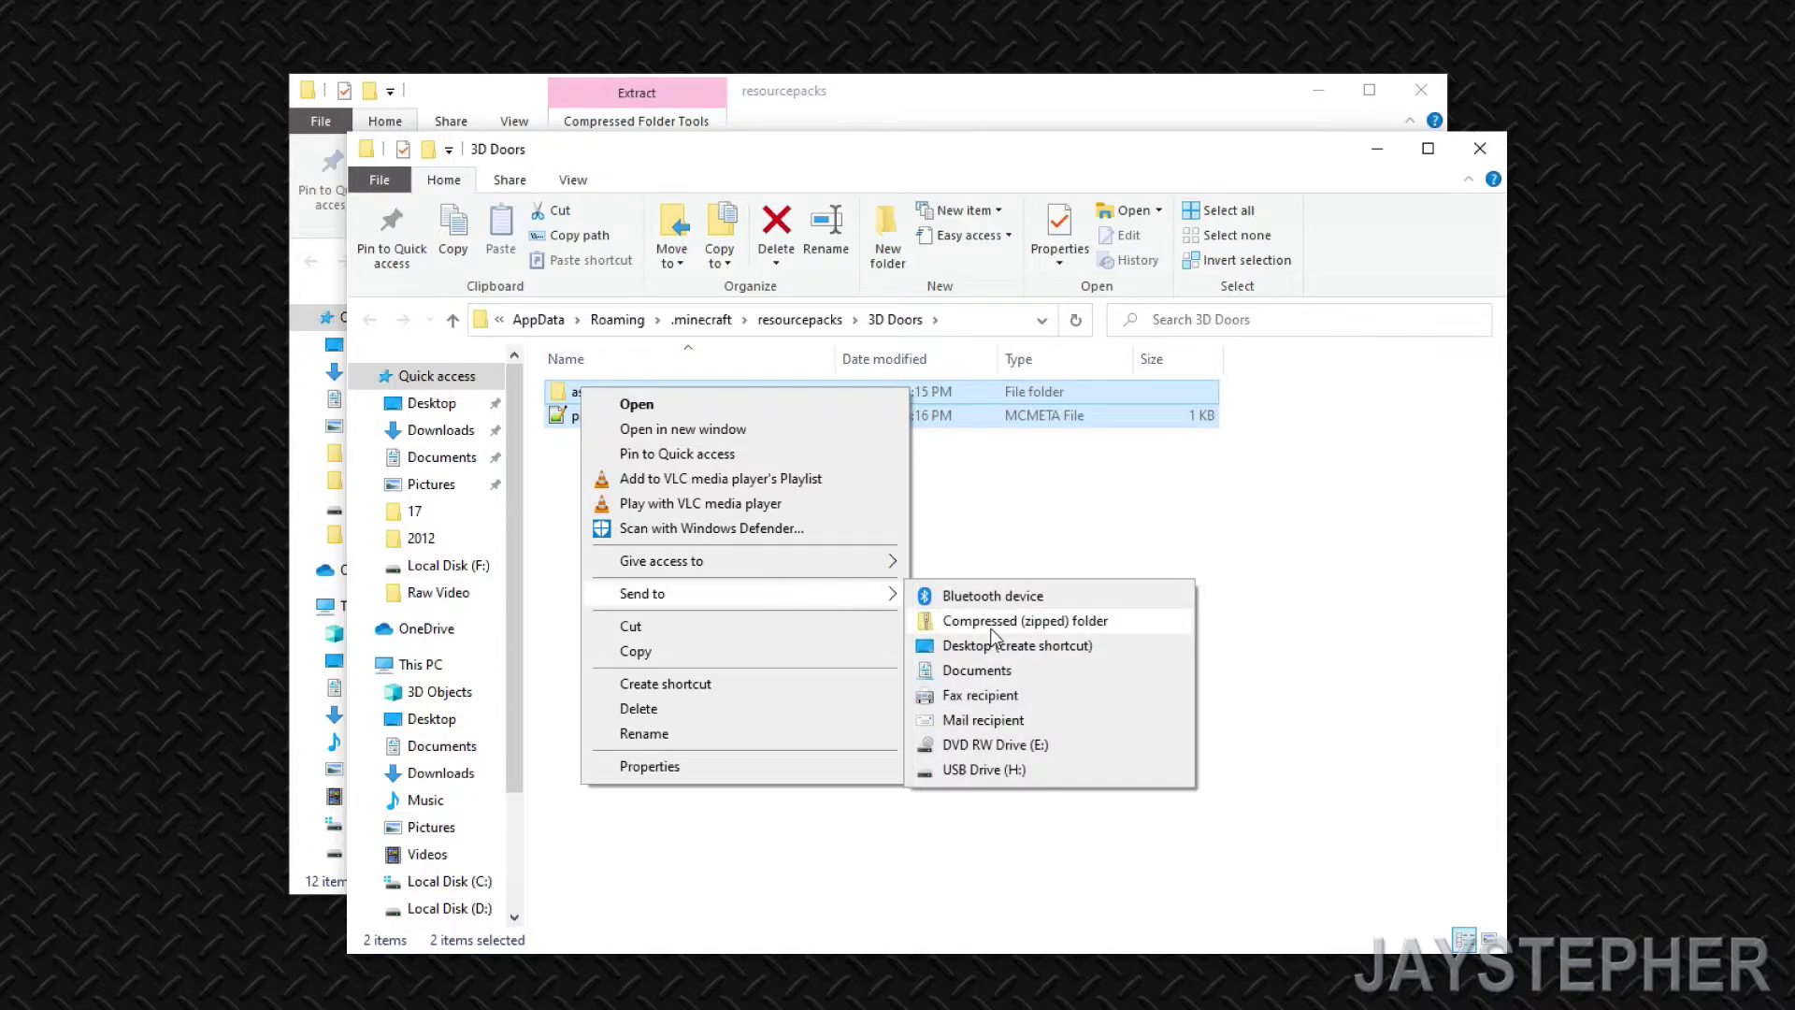
pyautogui.click(995, 622)
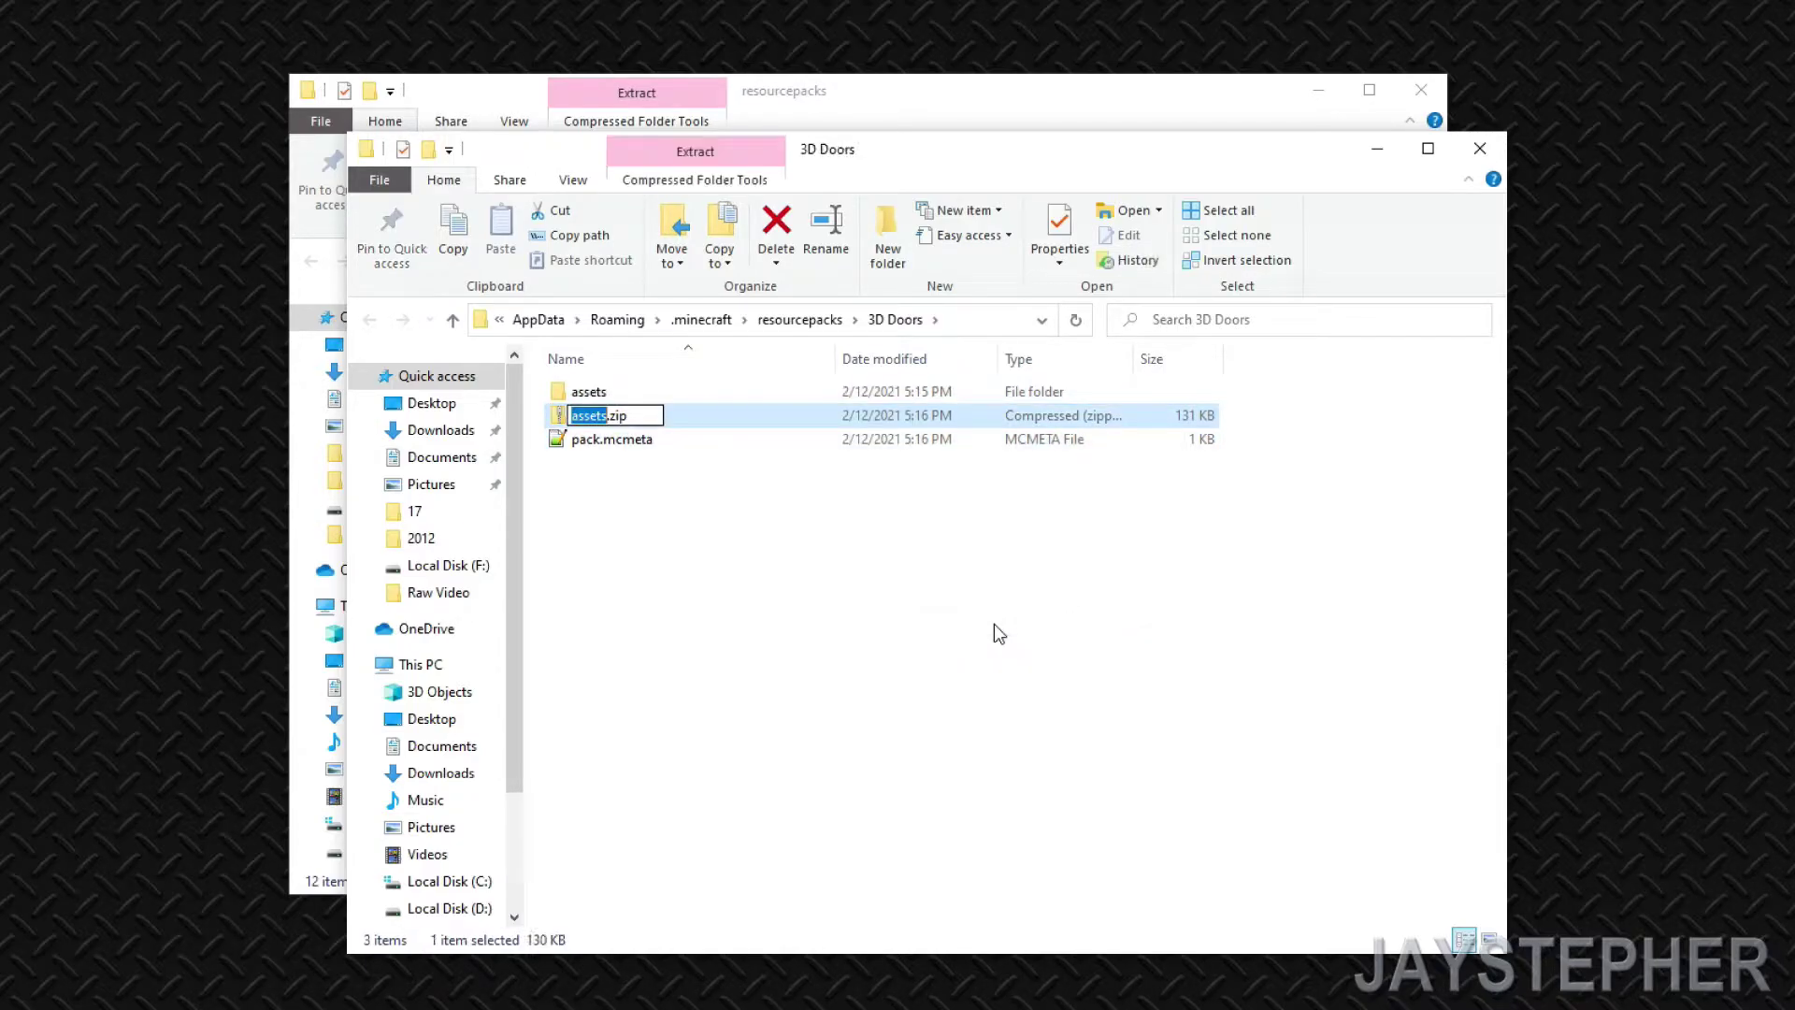
pyautogui.write('3D')
pyautogui.write('Doors')
pyautogui.press('Return')
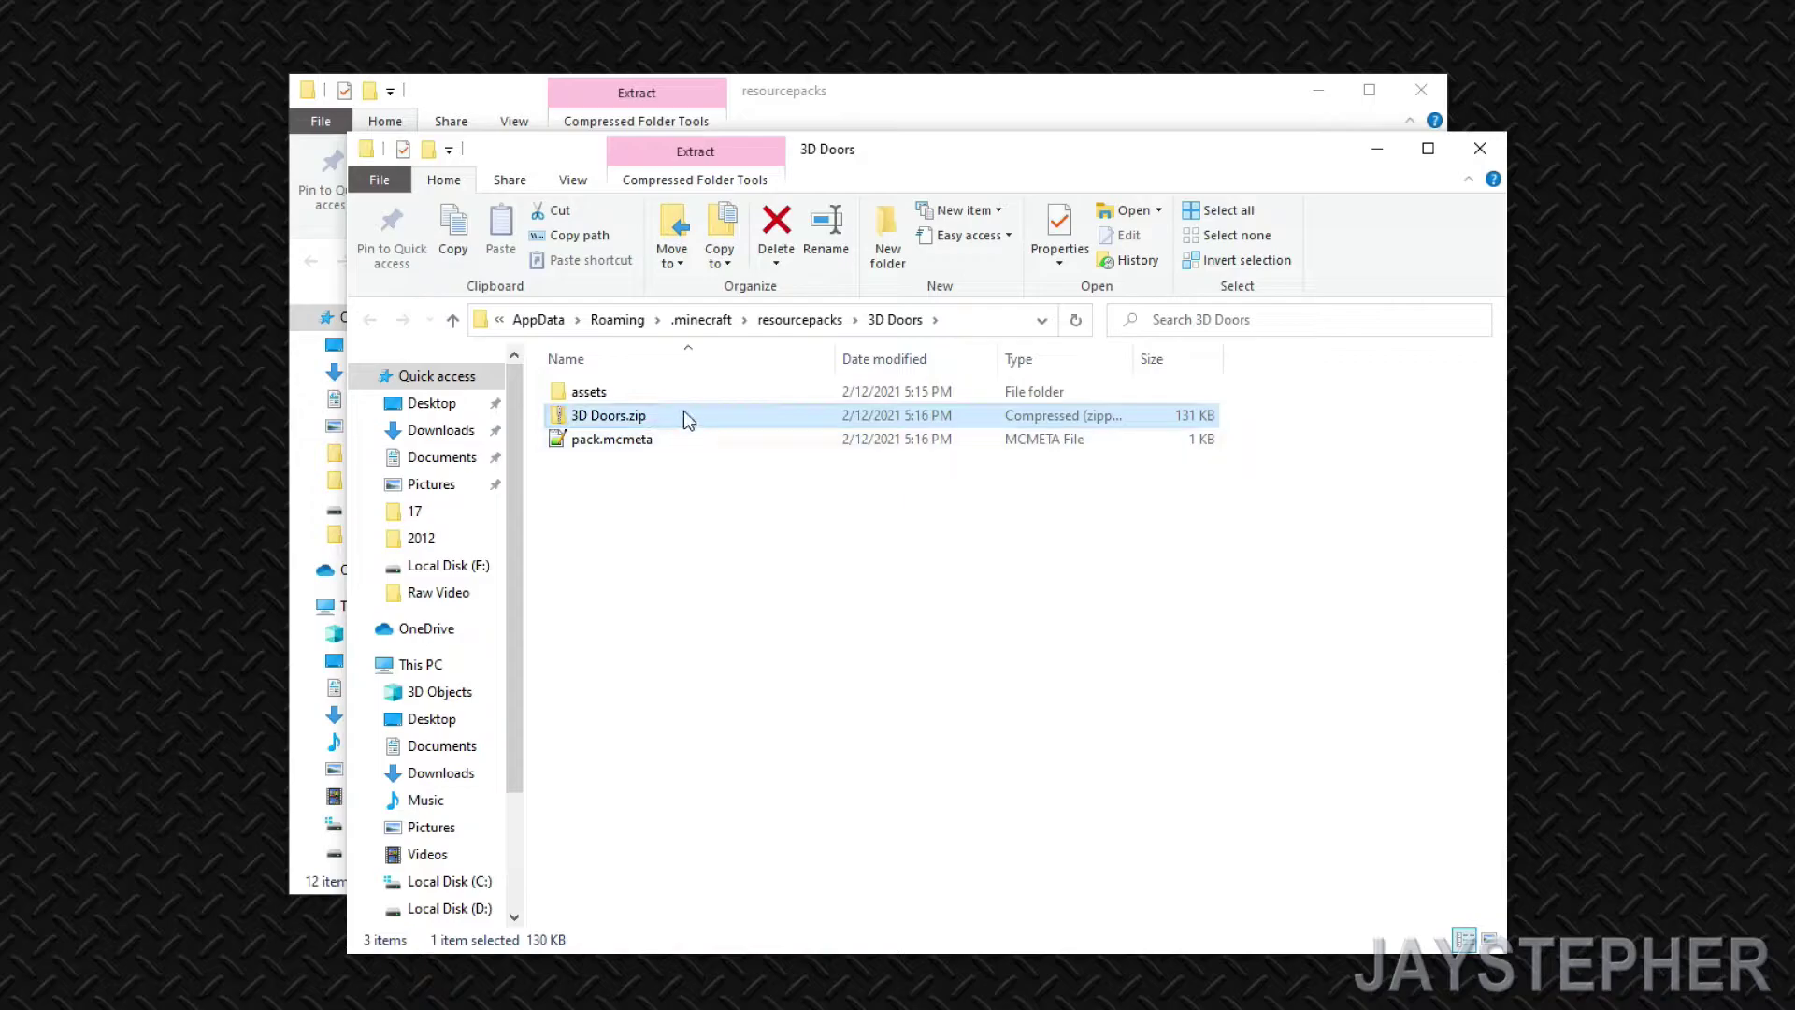
pyautogui.rightClick(682, 411)
# Overwrite the old 3D Doors.zip in resourcepacks with the new one and delete the 3D Doors folder.
pyautogui.click(1110, 108)
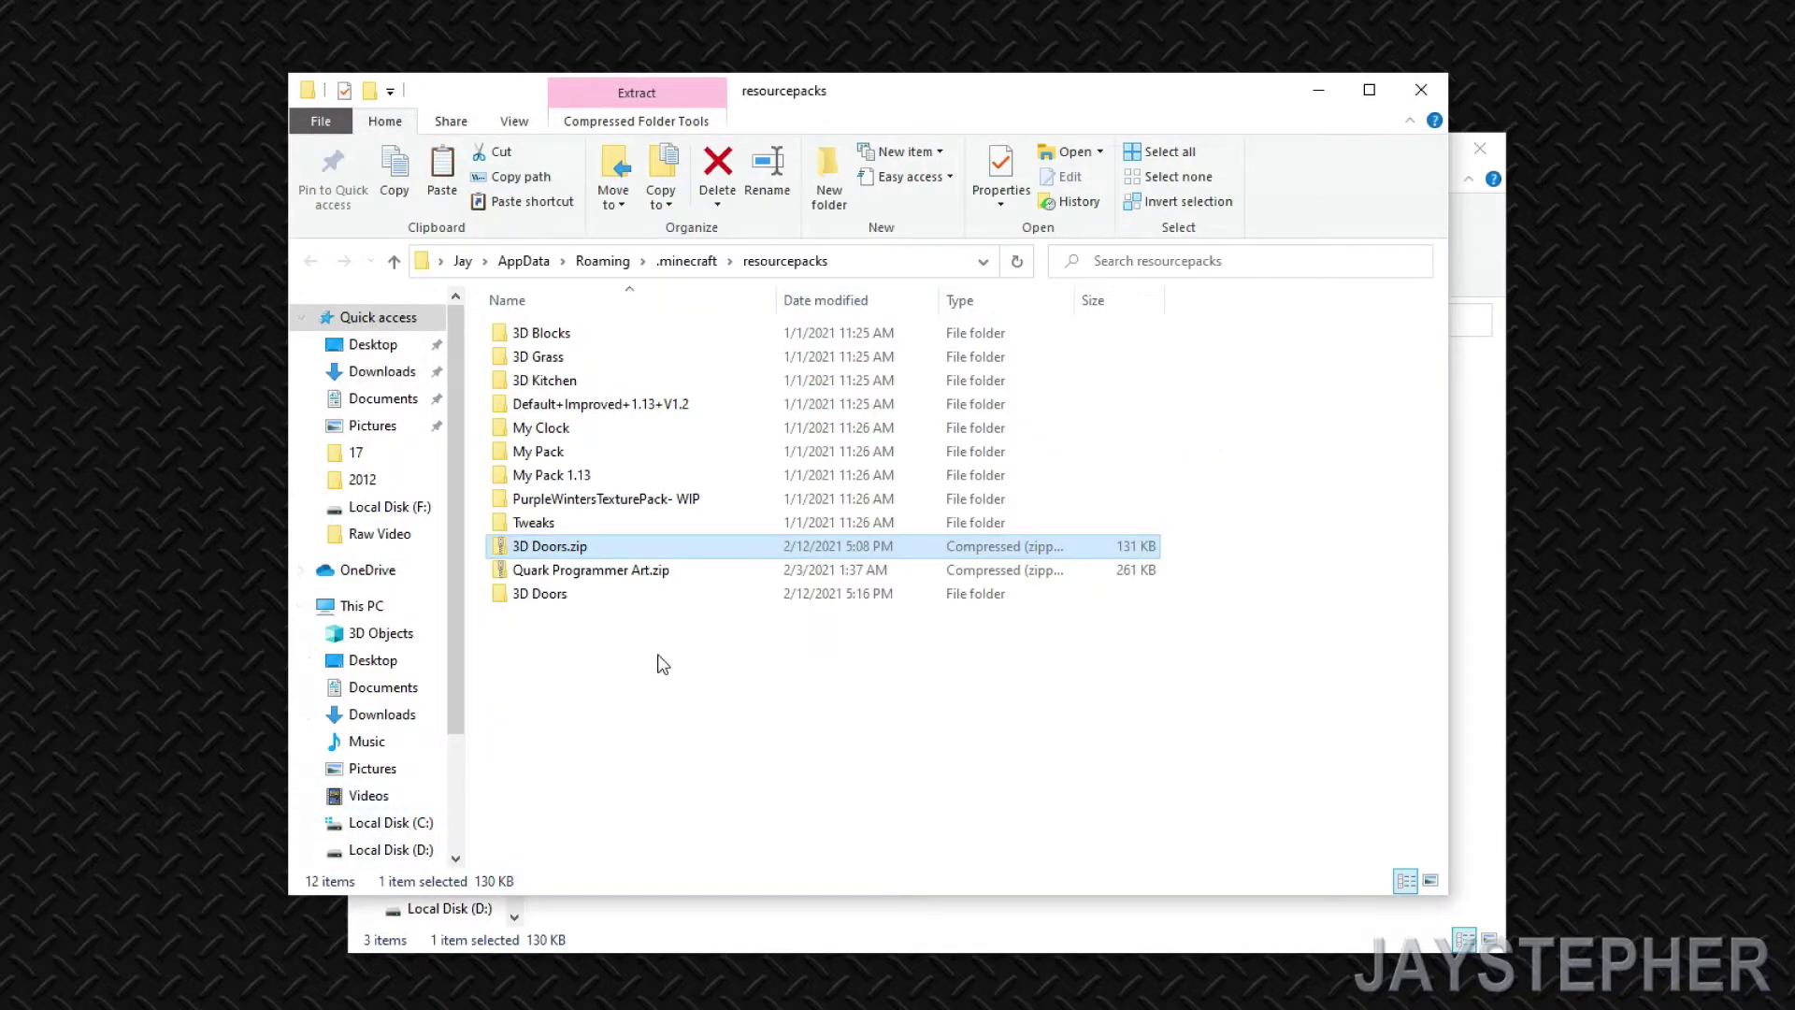
pyautogui.hotkey('ctrl', 'v')
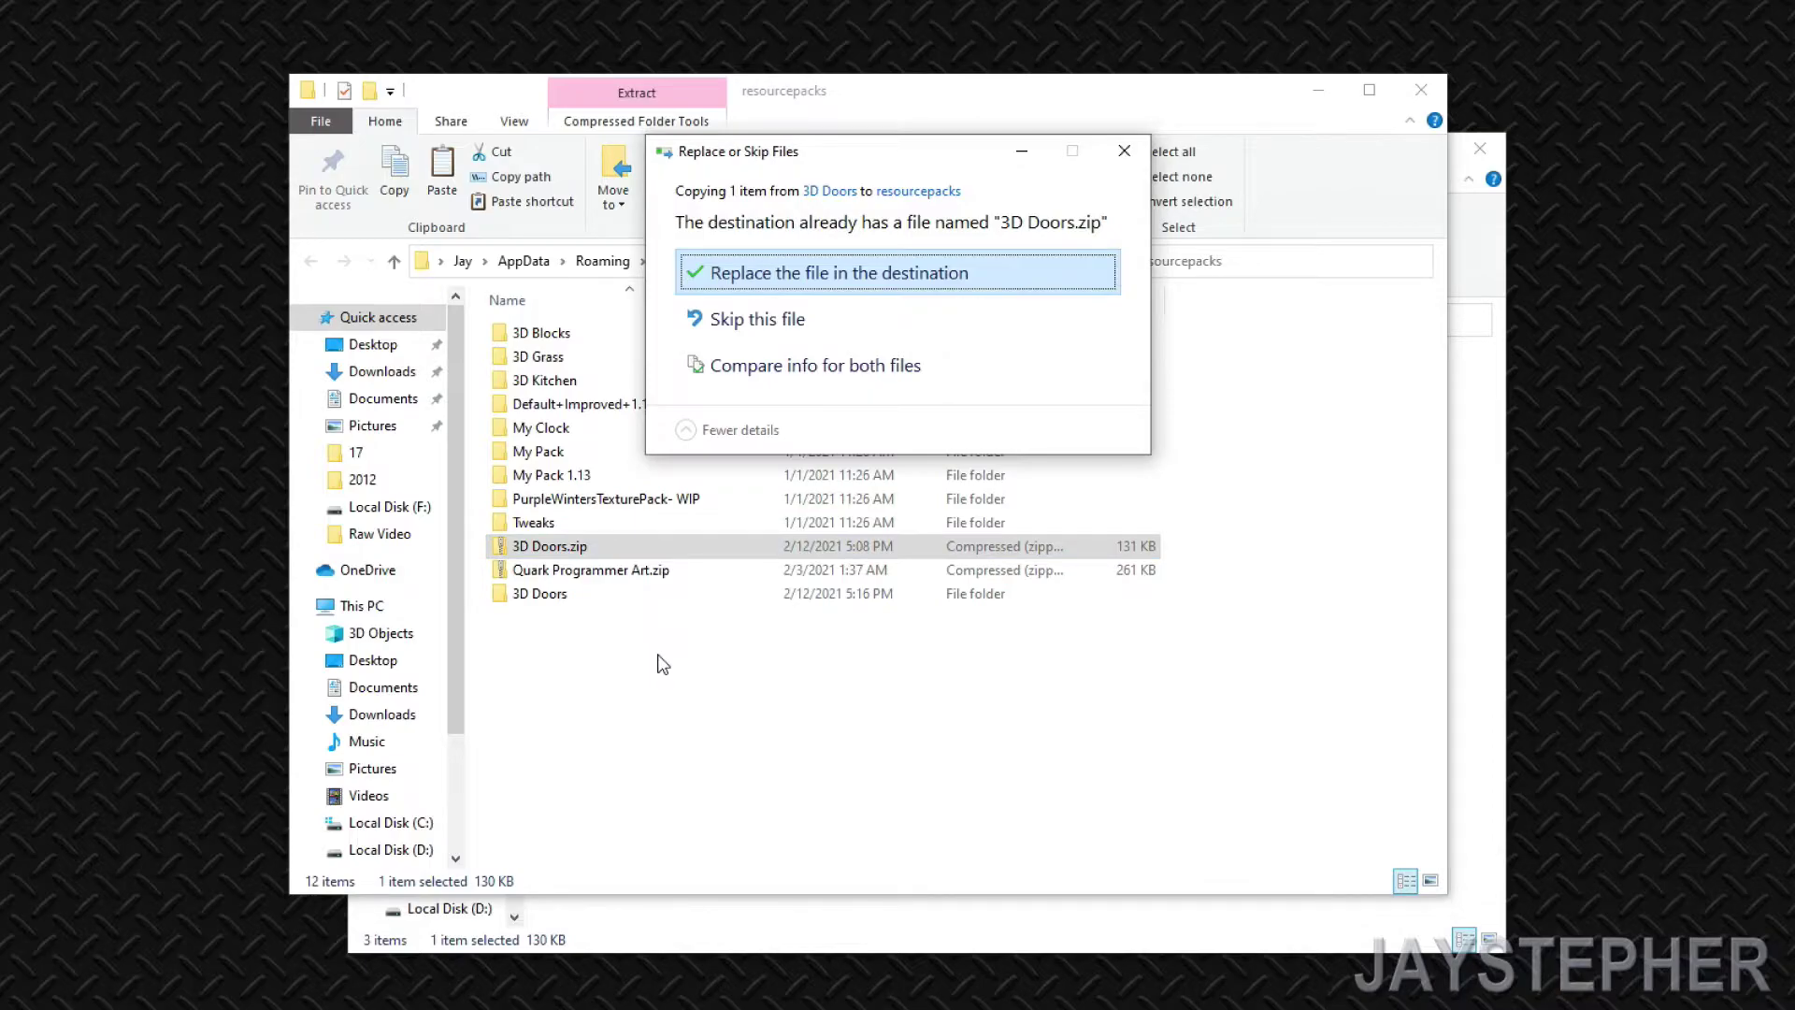
pyautogui.click(858, 277)
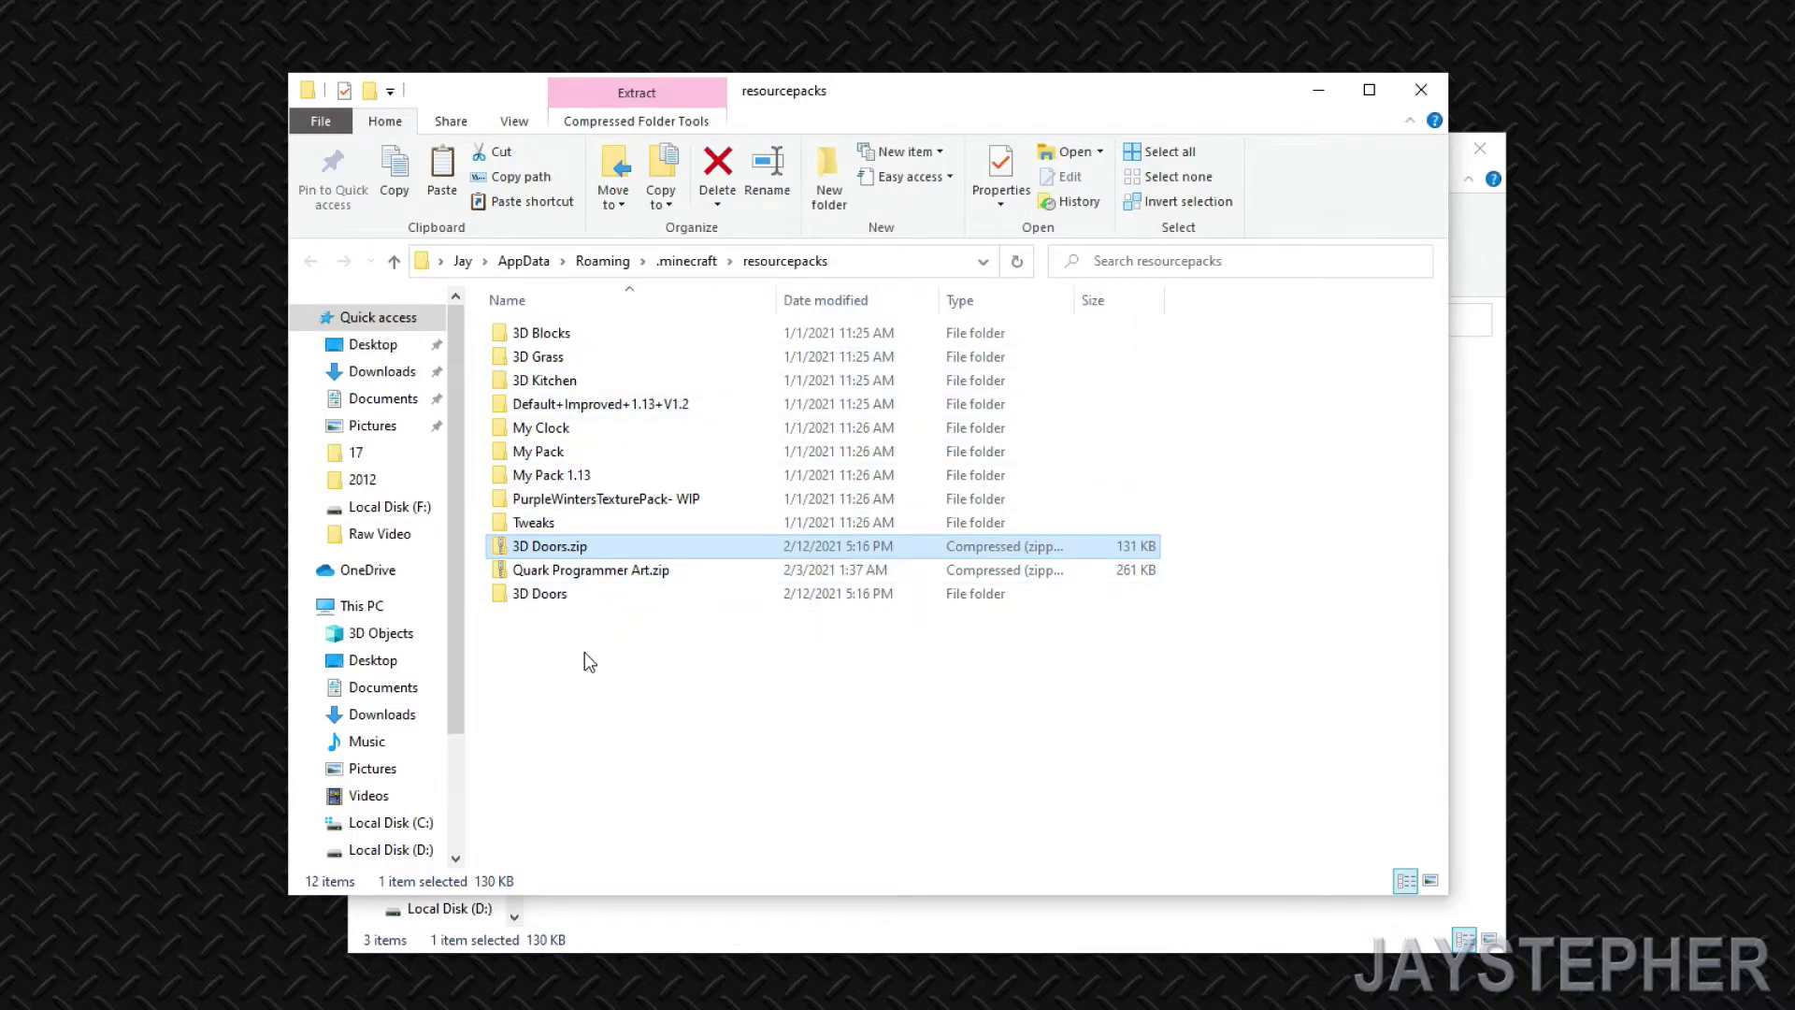
pyautogui.click(598, 598)
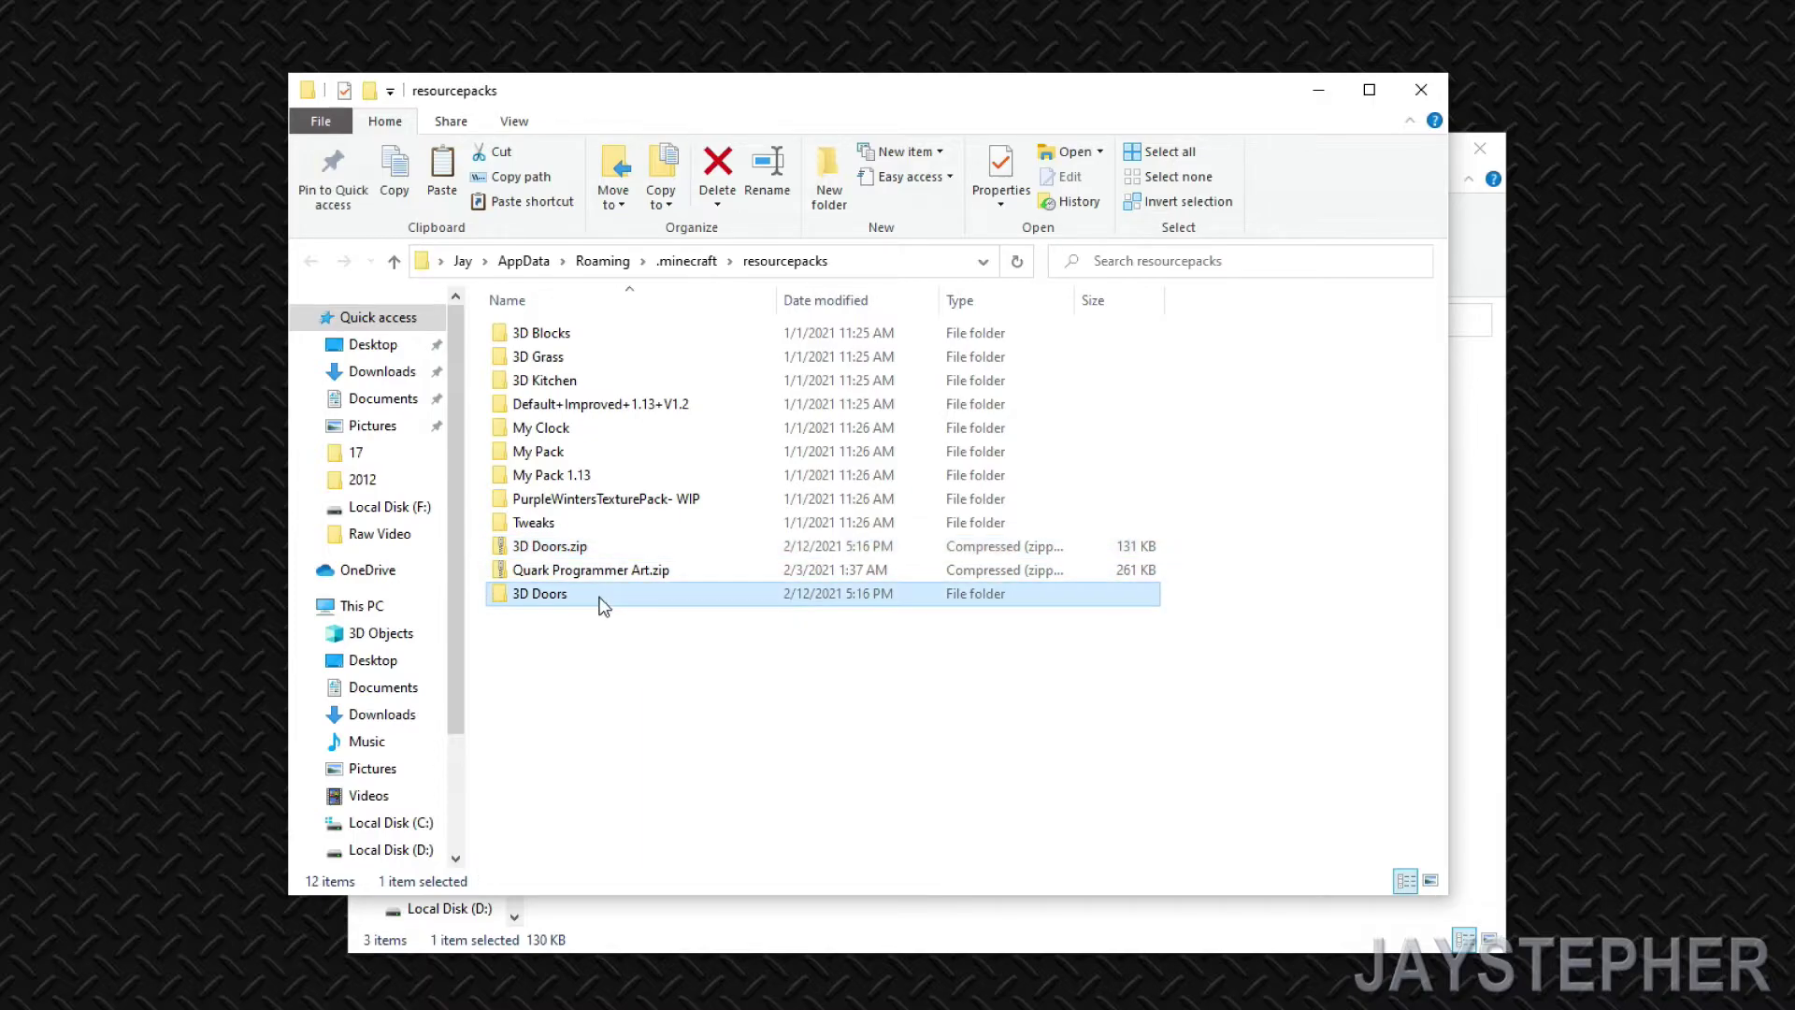
pyautogui.press('Delete')
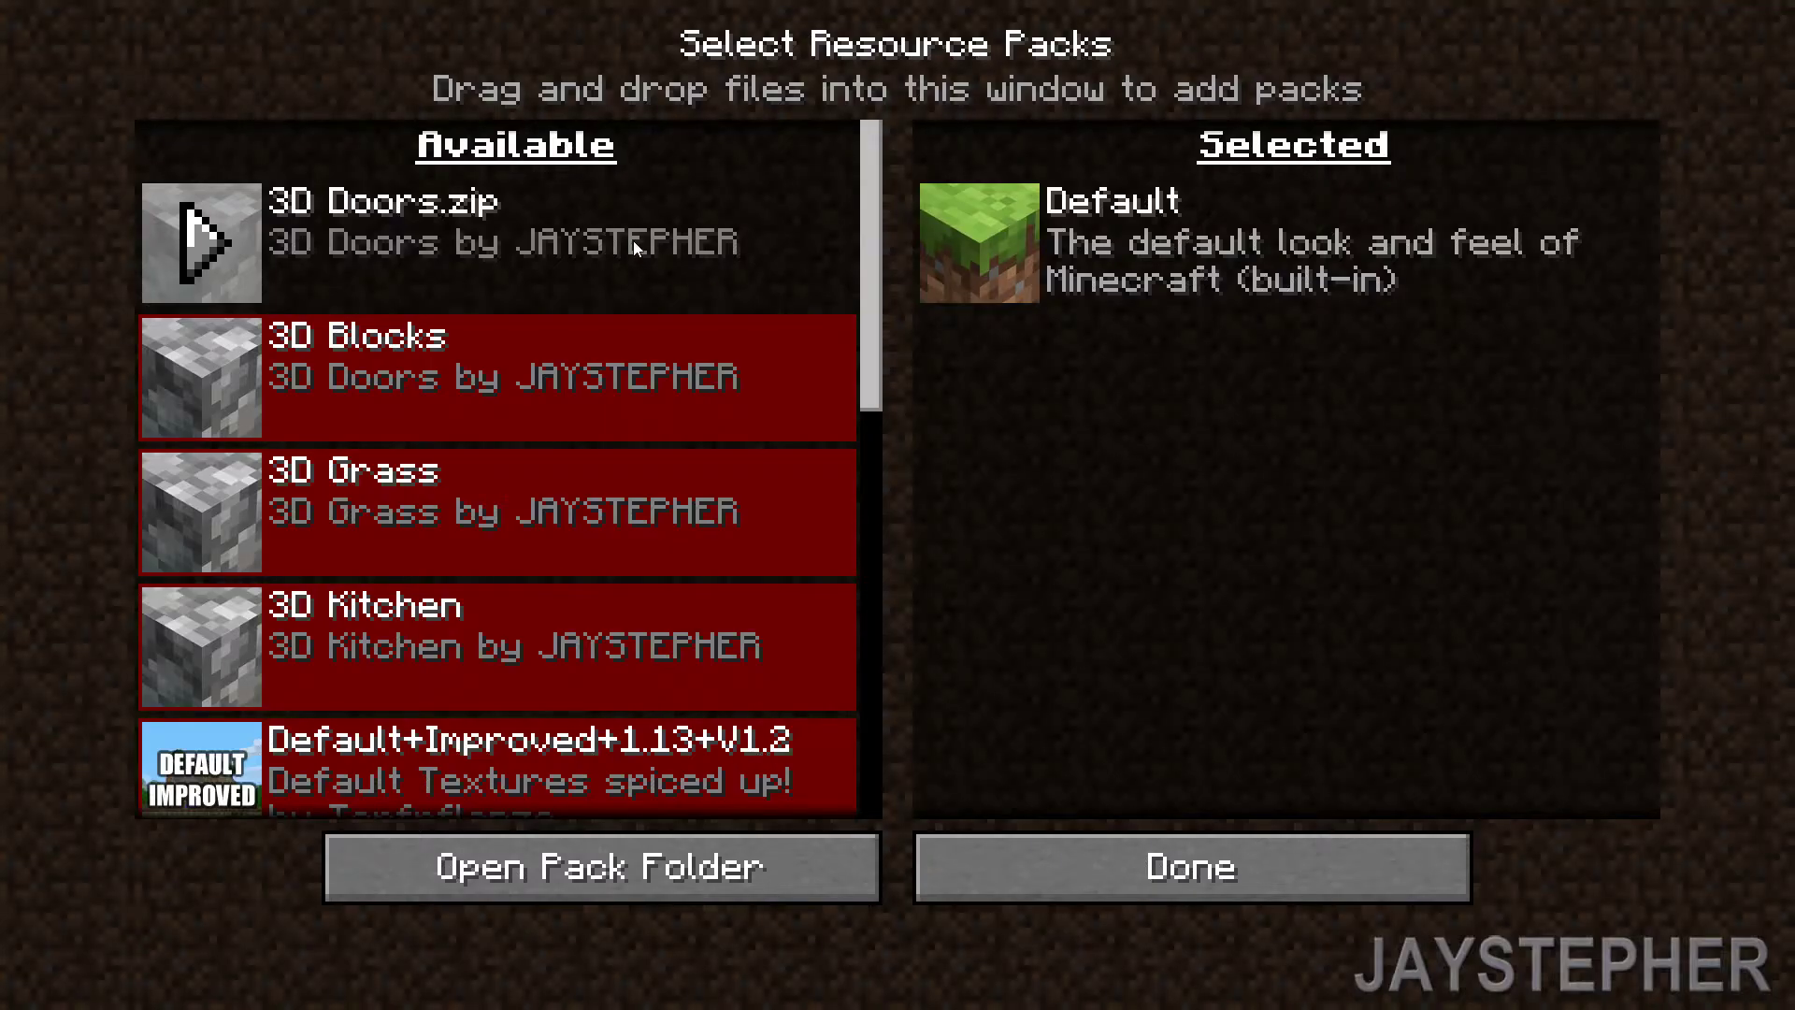
# Select 3D Doors.zip, then move Jungle Trapdoor and Birch Door from the Redstone tab into the hotbar.
pyautogui.click(200, 249)
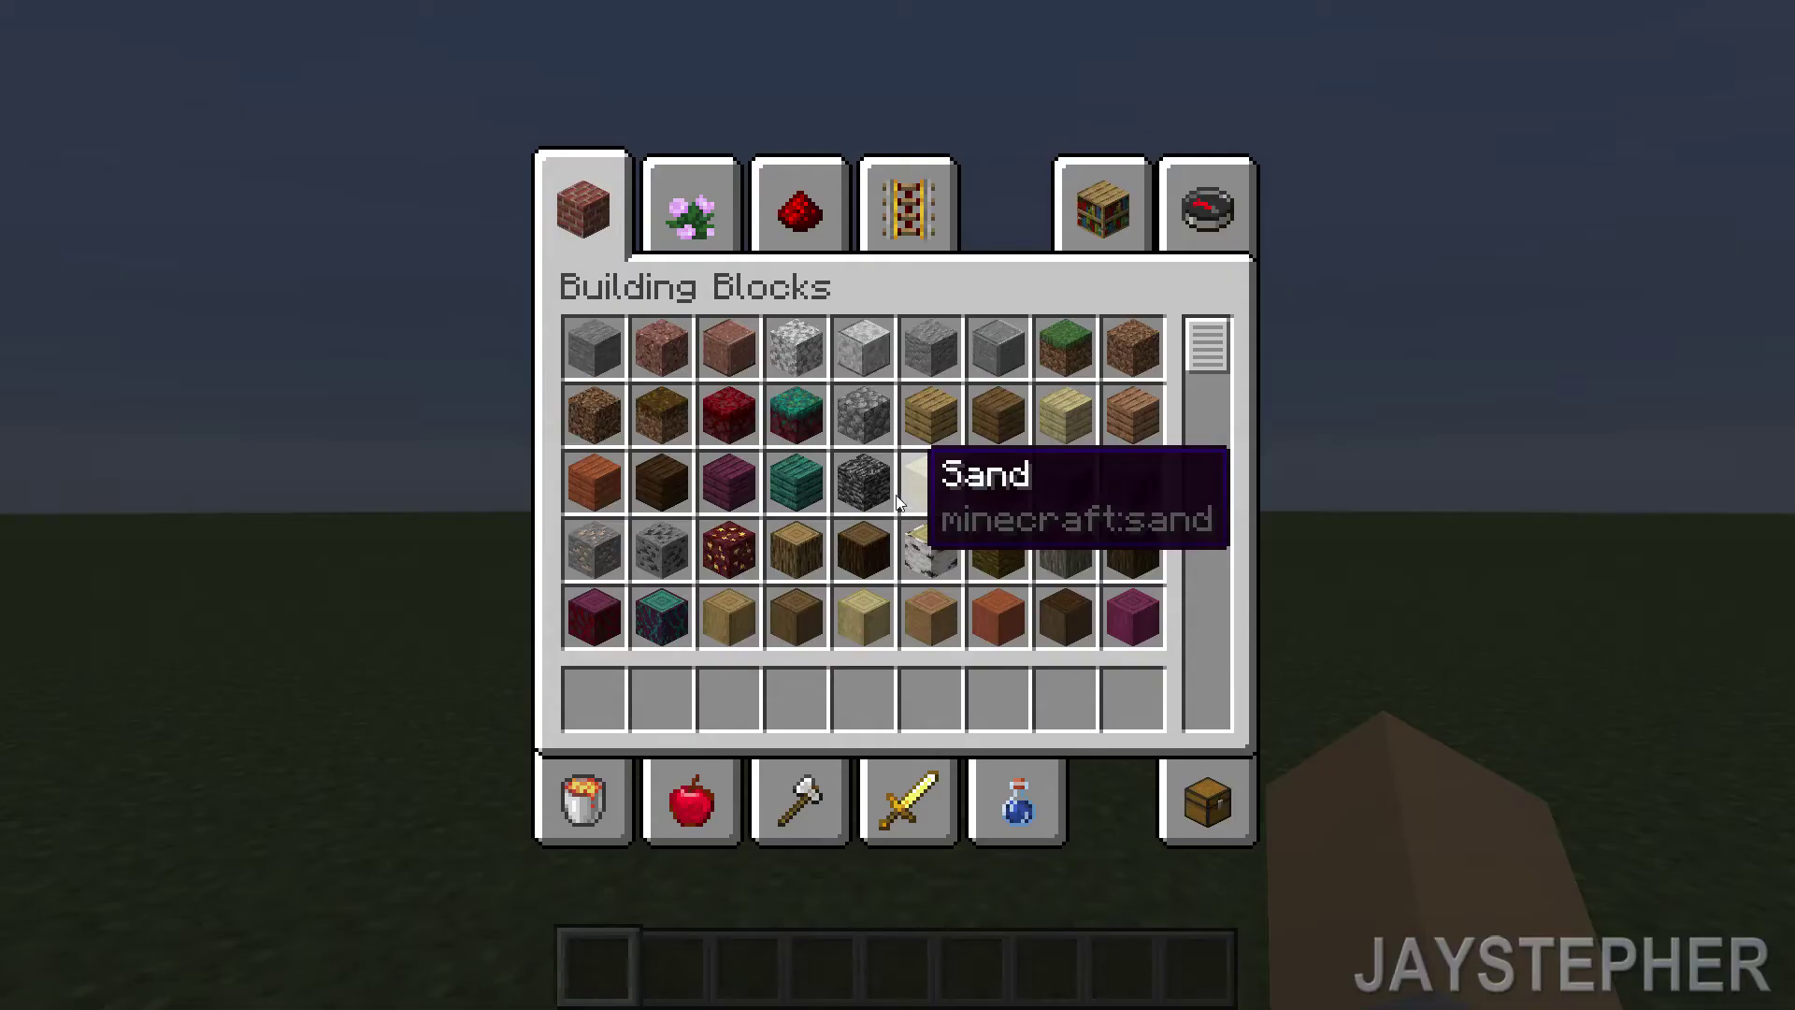
pyautogui.click(800, 211)
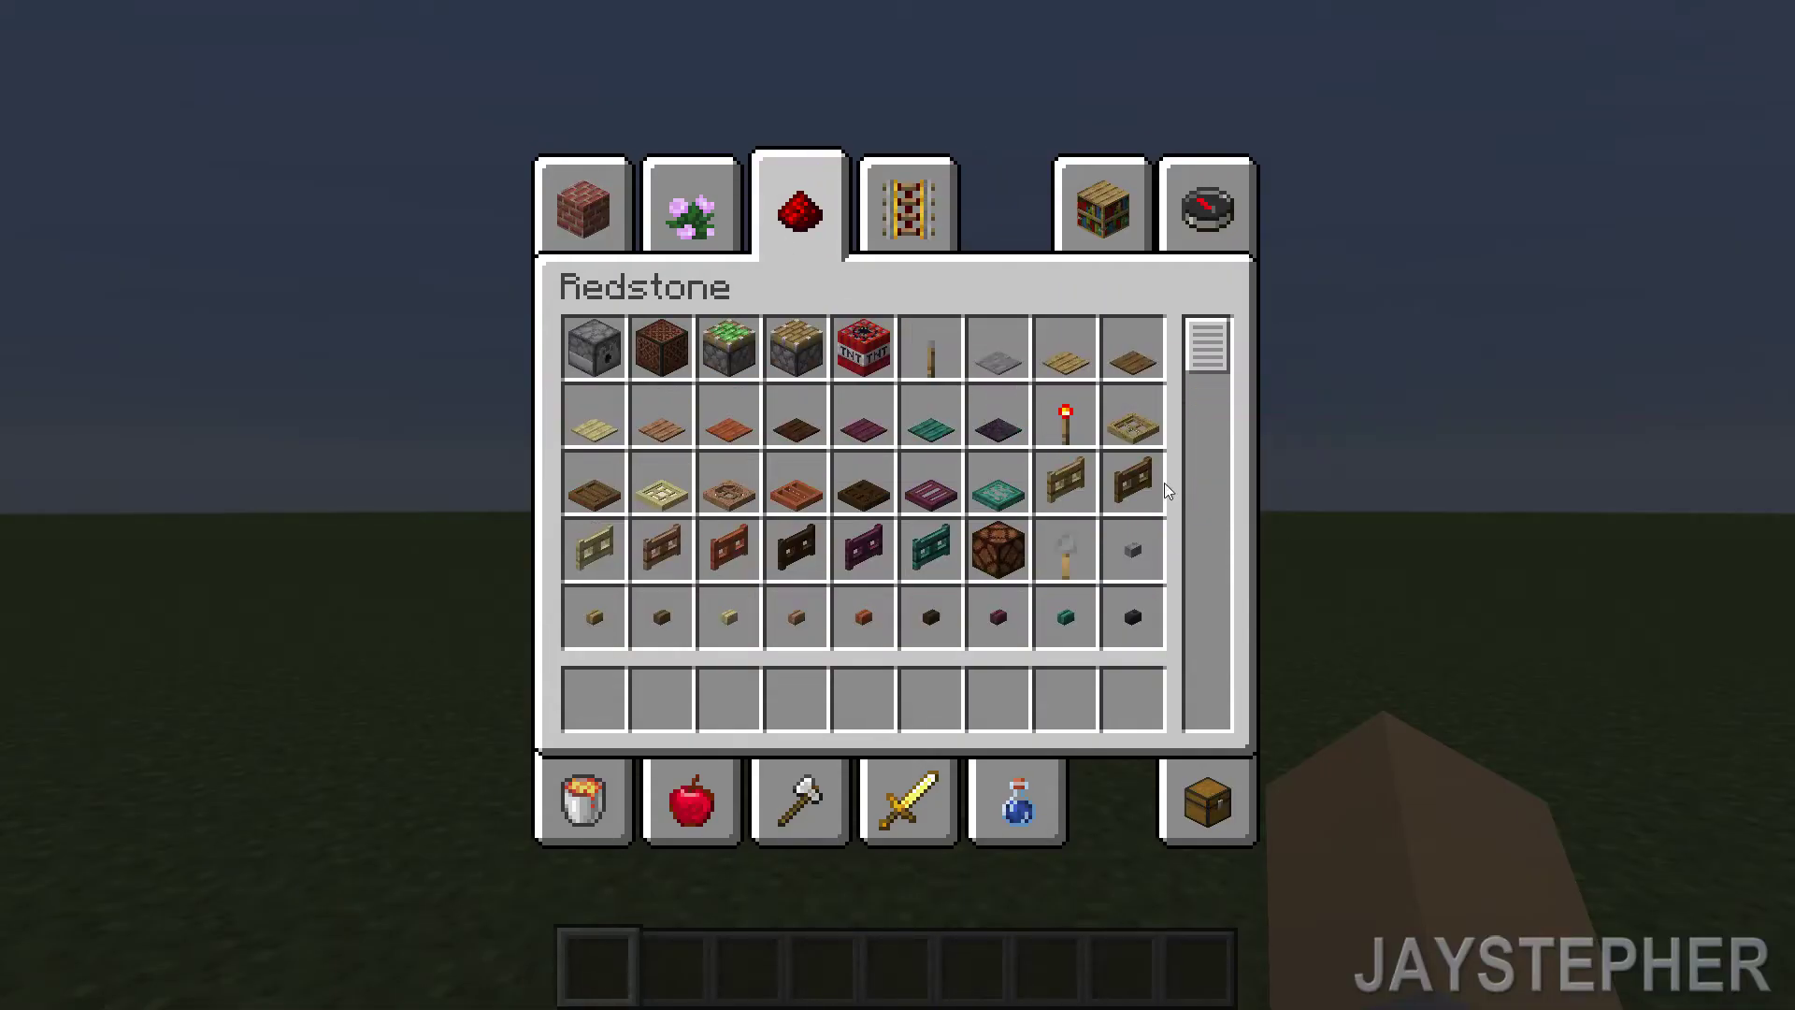
pyautogui.click(733, 495)
pyautogui.click(729, 697)
pyautogui.scroll(-5, 954, 561)
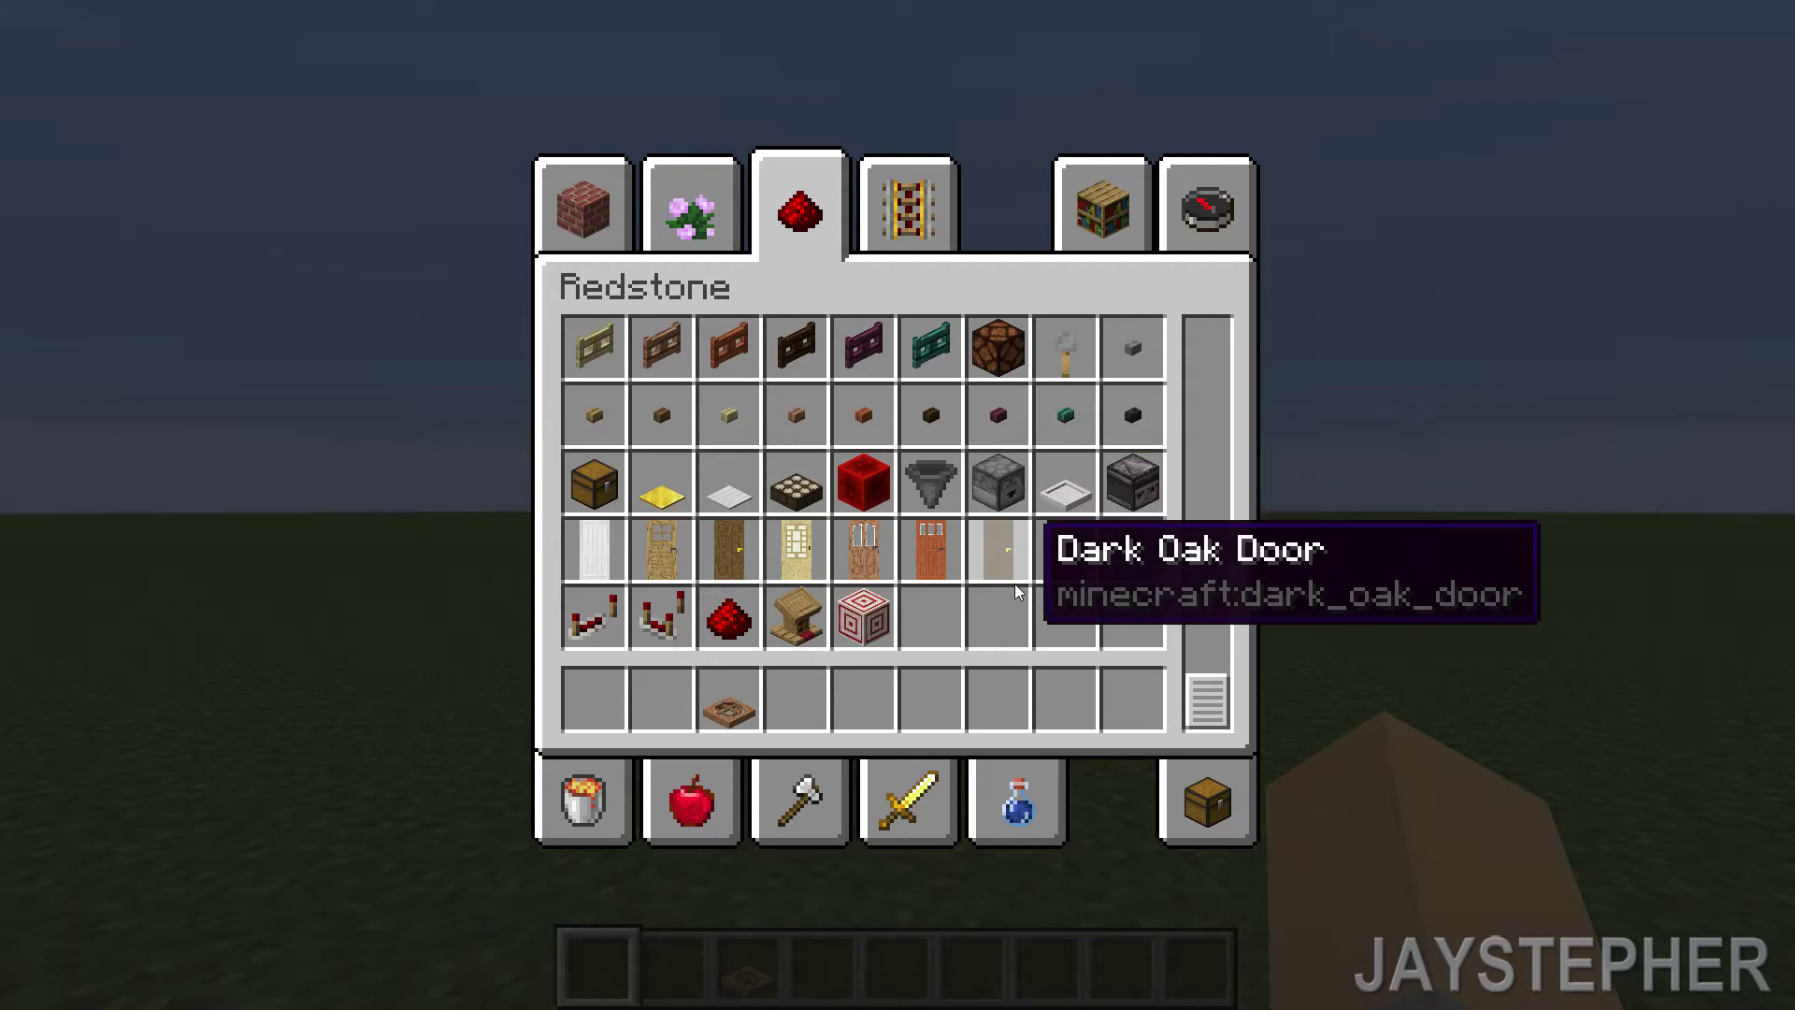
pyautogui.click(795, 550)
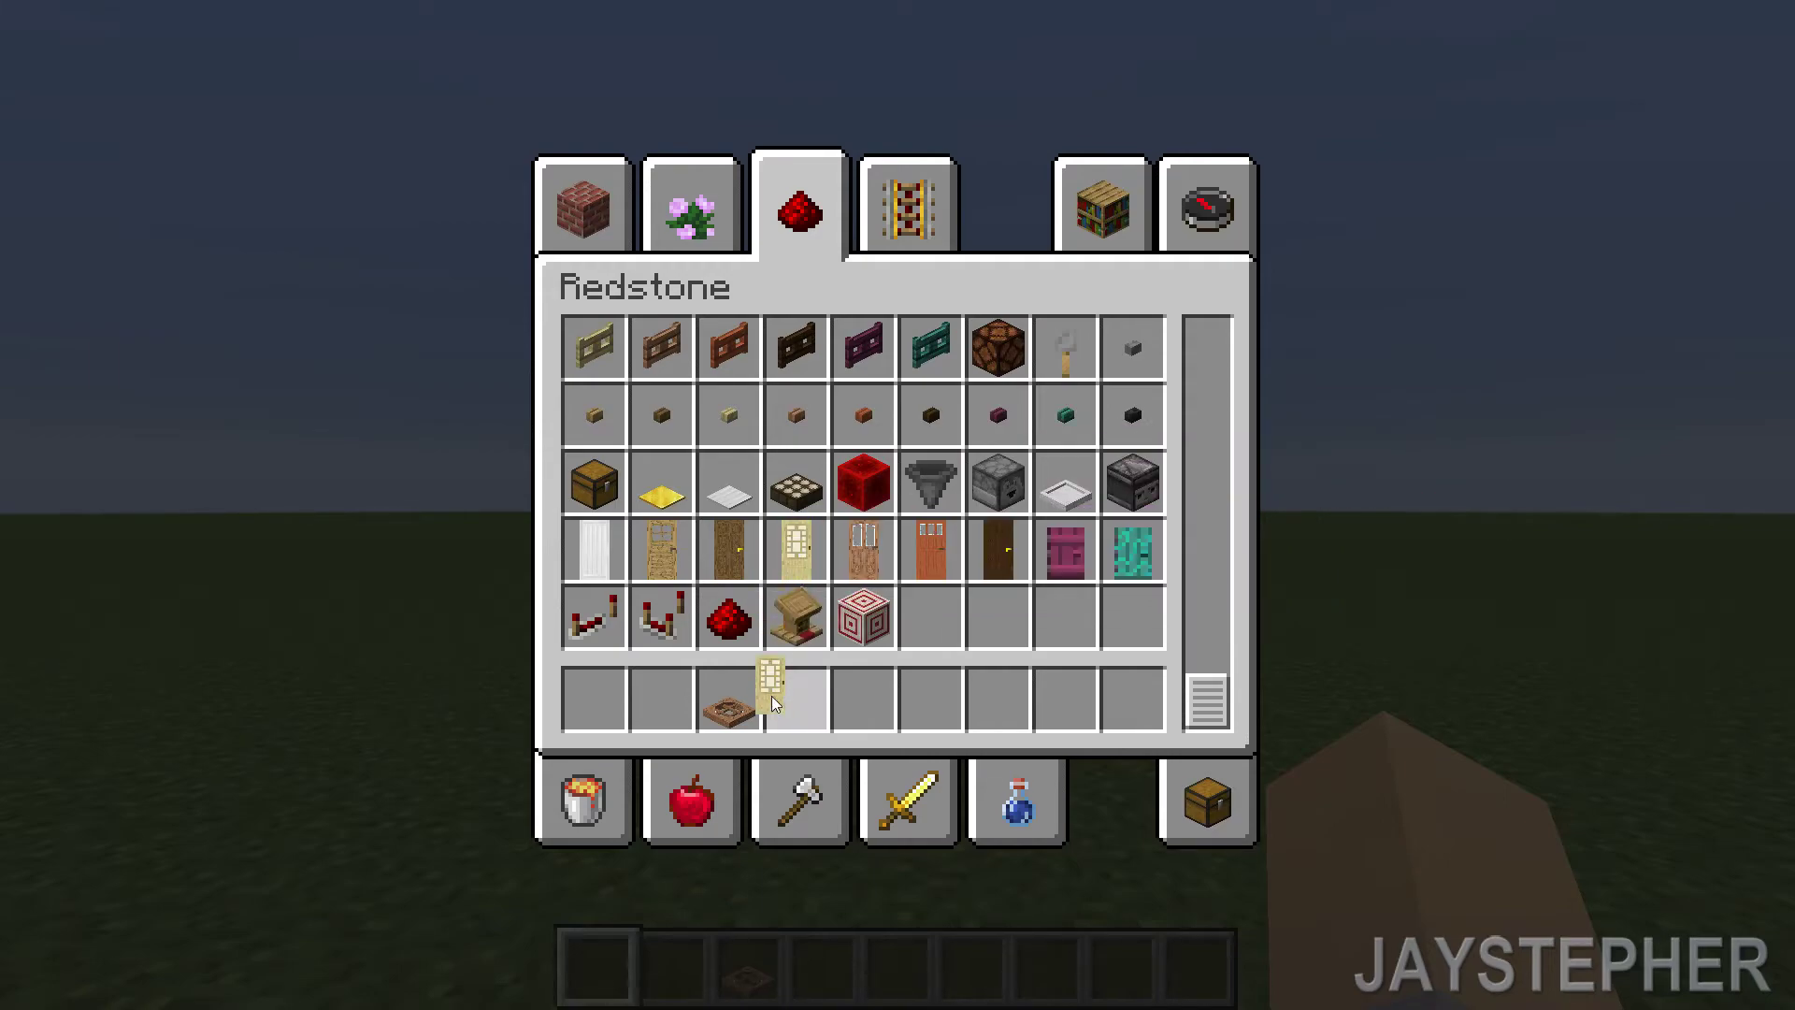
pyautogui.click(796, 696)
# Place a jungle trapdoor on the grass and a birch door beside it, redoing the misplaced door.
pyautogui.press('e')
pyautogui.press('3')
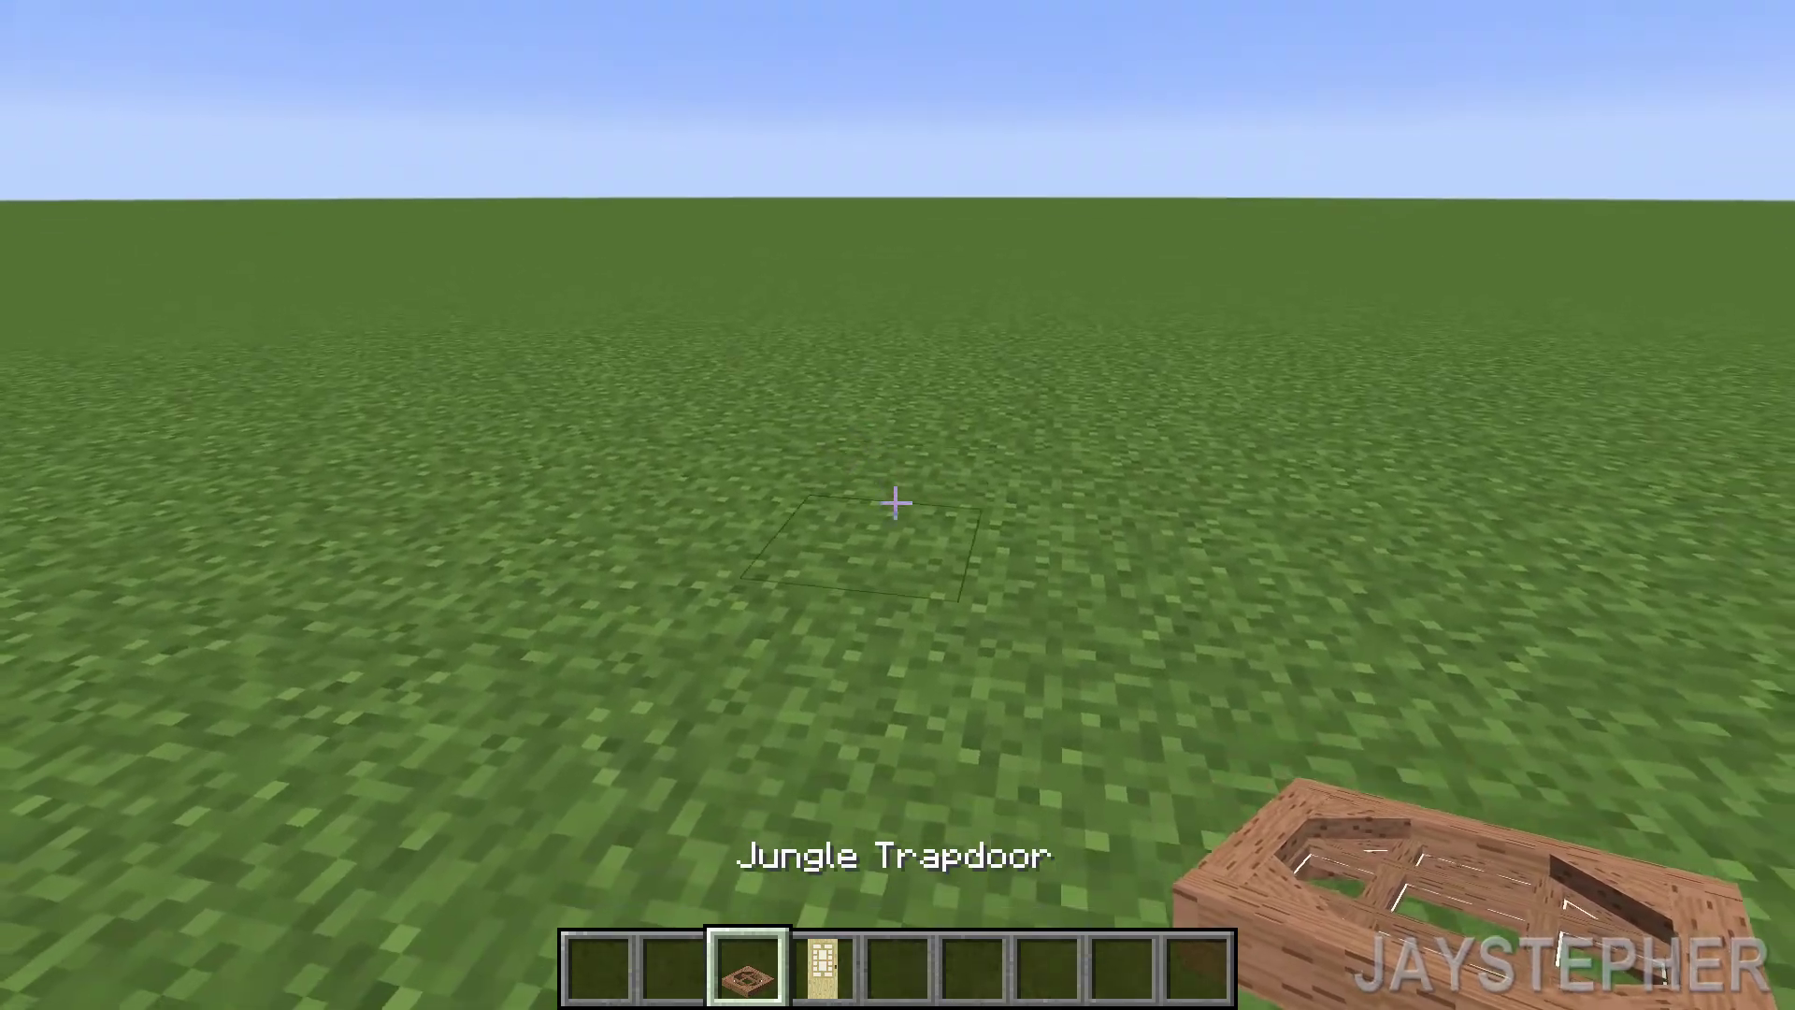
pyautogui.rightClick(896, 502)
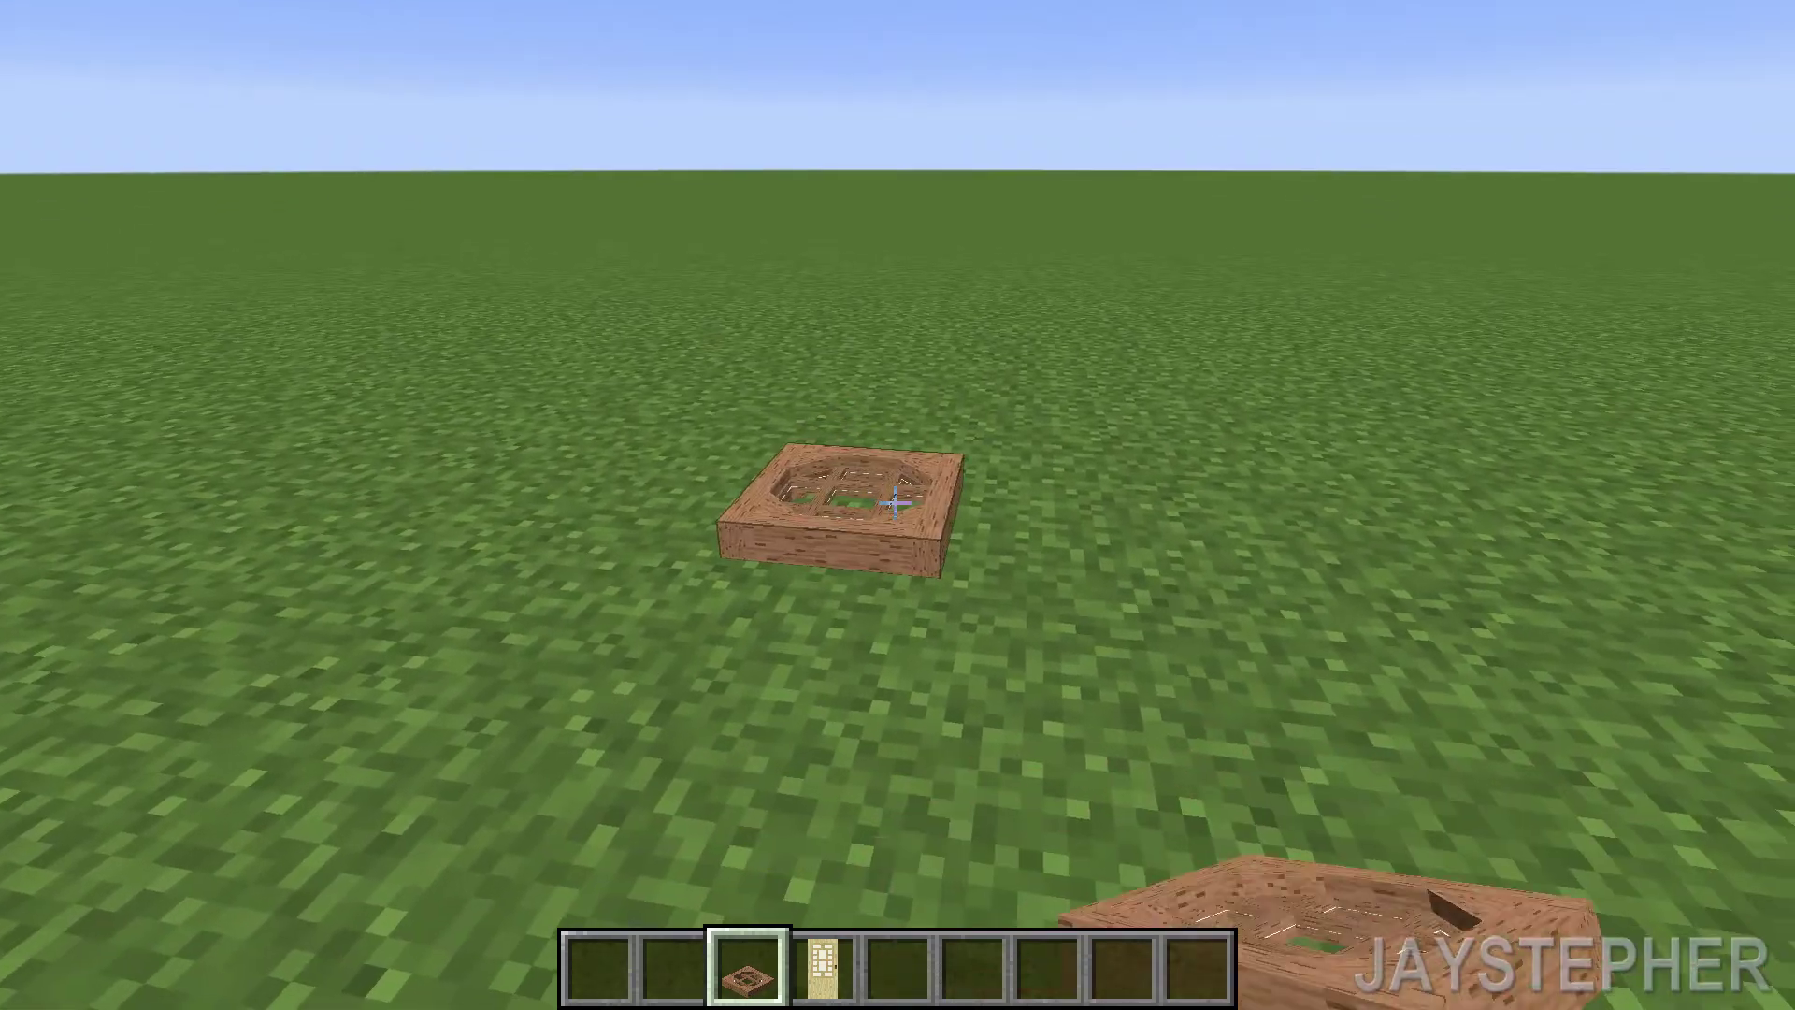
pyautogui.press('4')
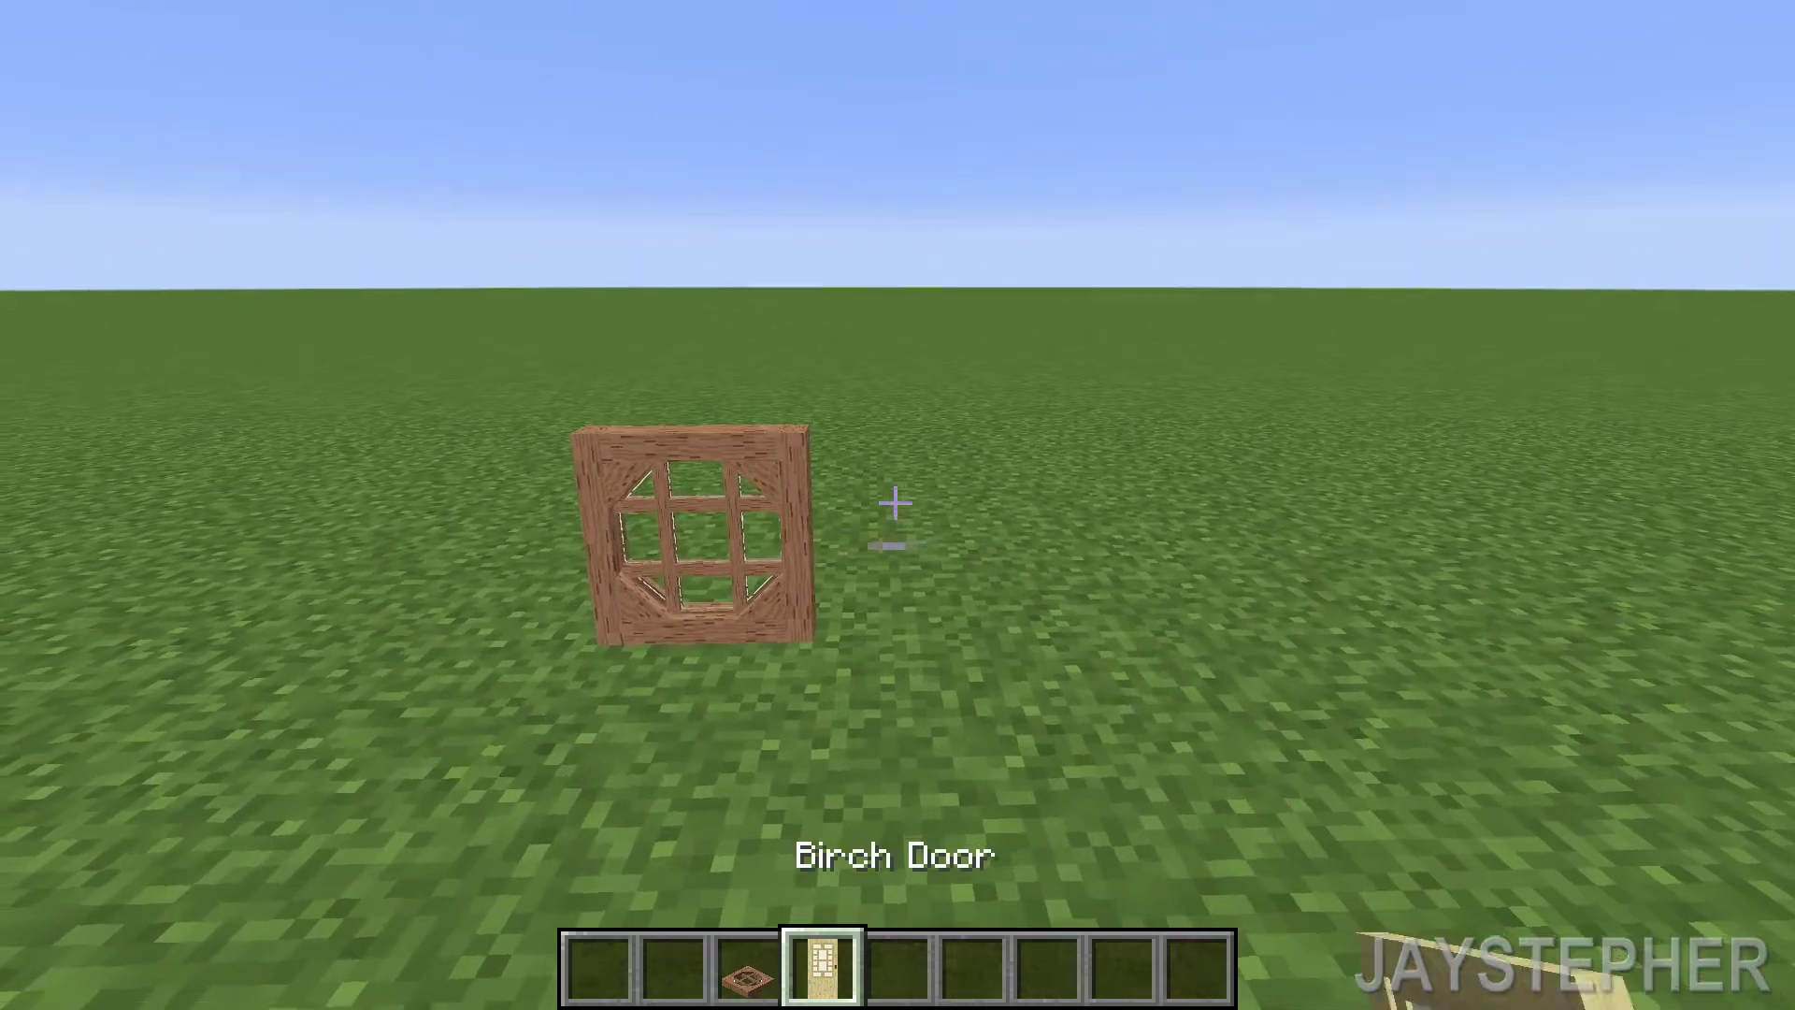
pyautogui.rightClick(896, 503)
pyautogui.click(895, 502)
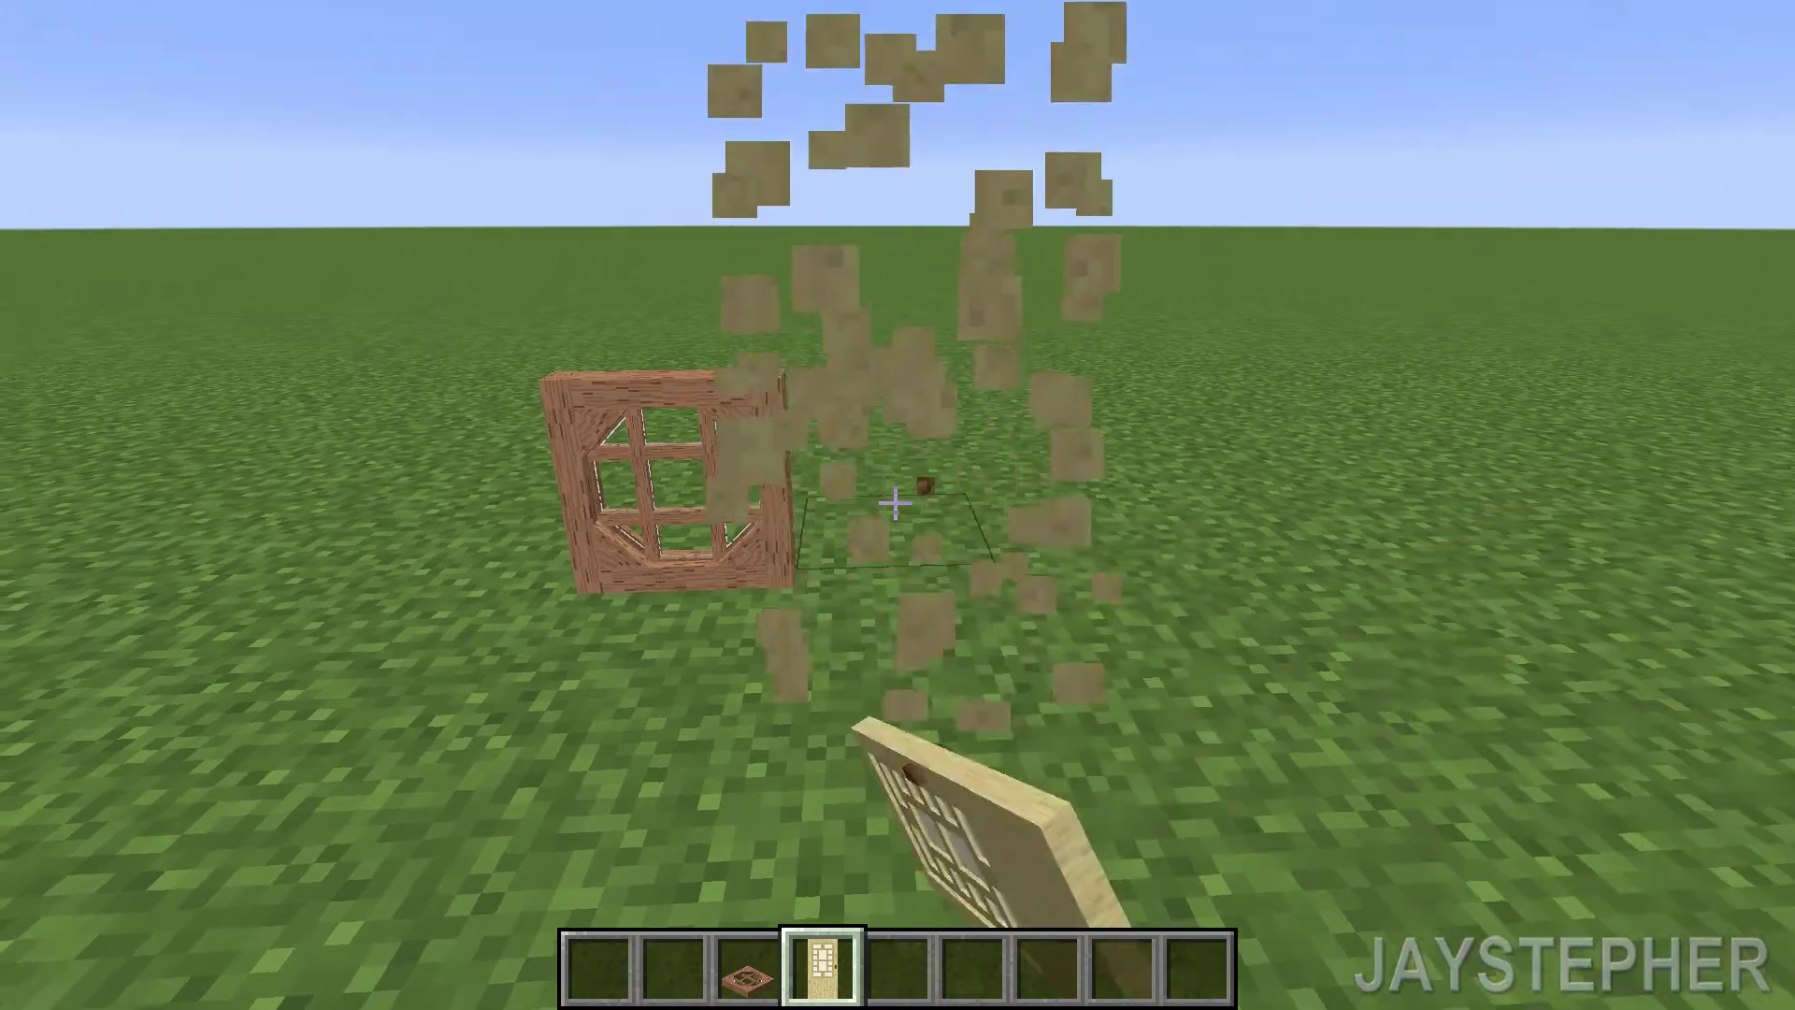
pyautogui.rightClick(895, 502)
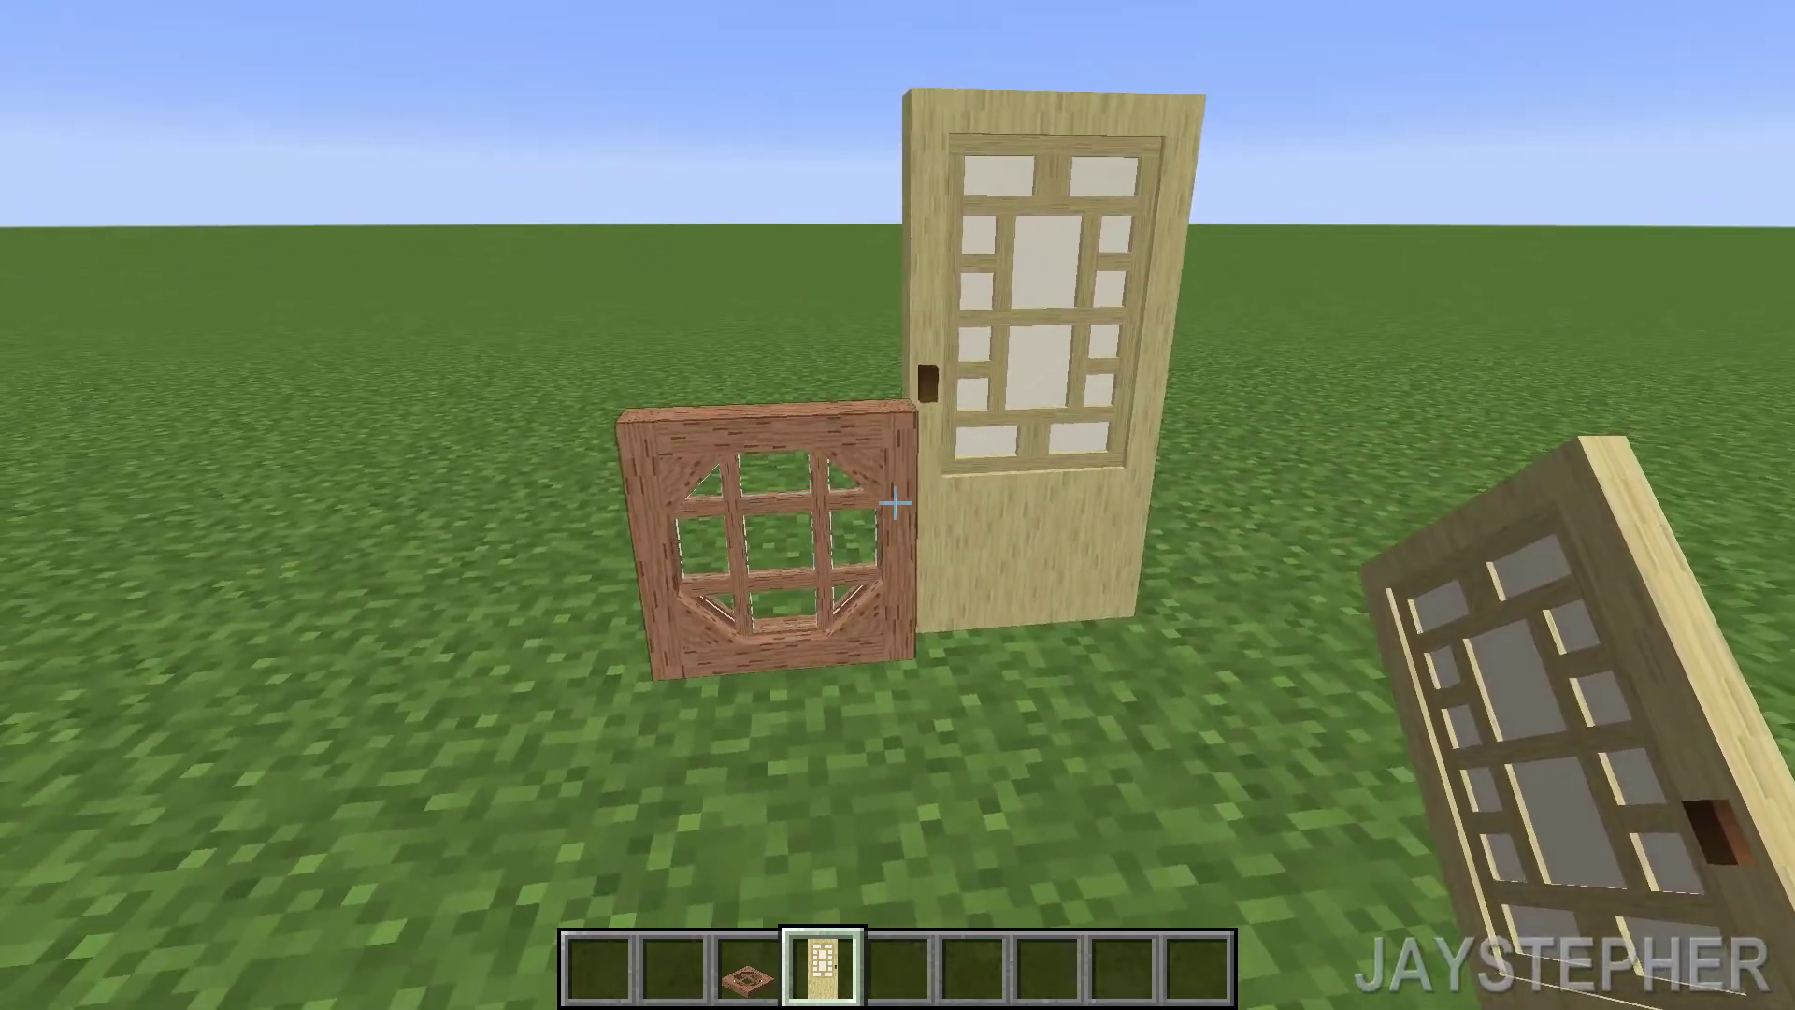
# Toggle the jungle trapdoor flat and back upright to test its 3D model.
pyautogui.rightClick(898, 506)
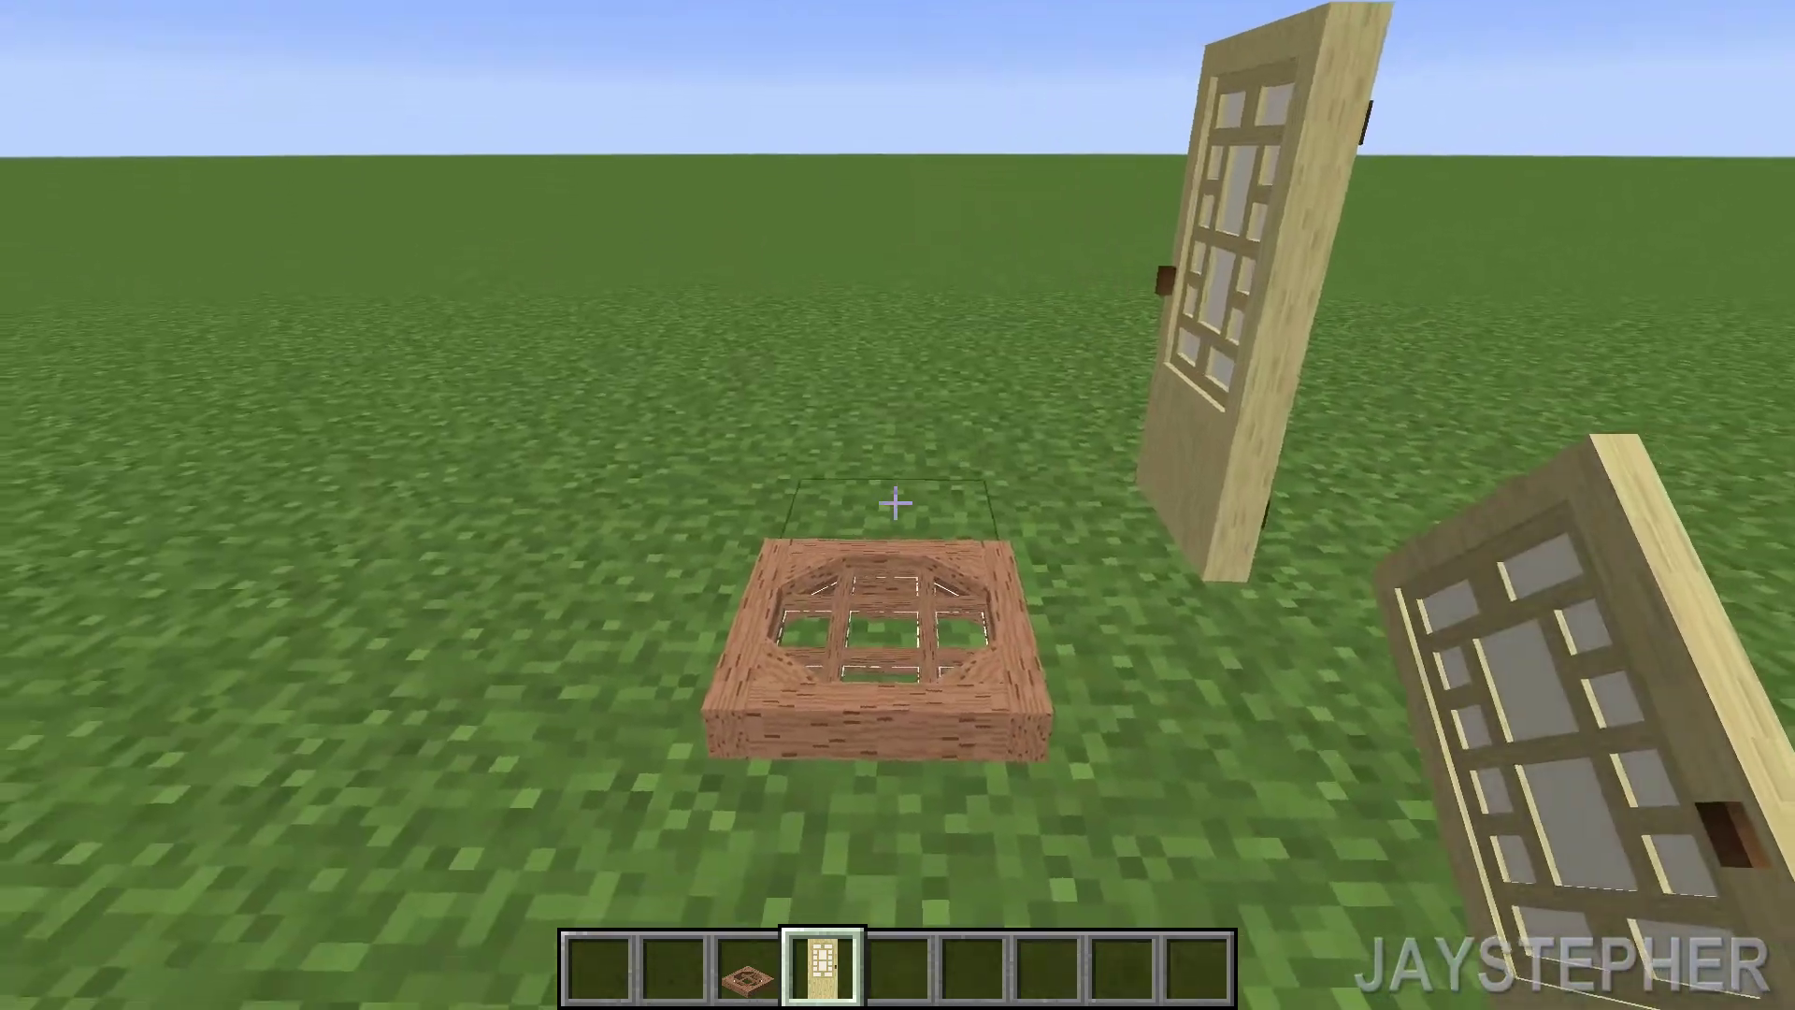
pyautogui.rightClick(898, 505)
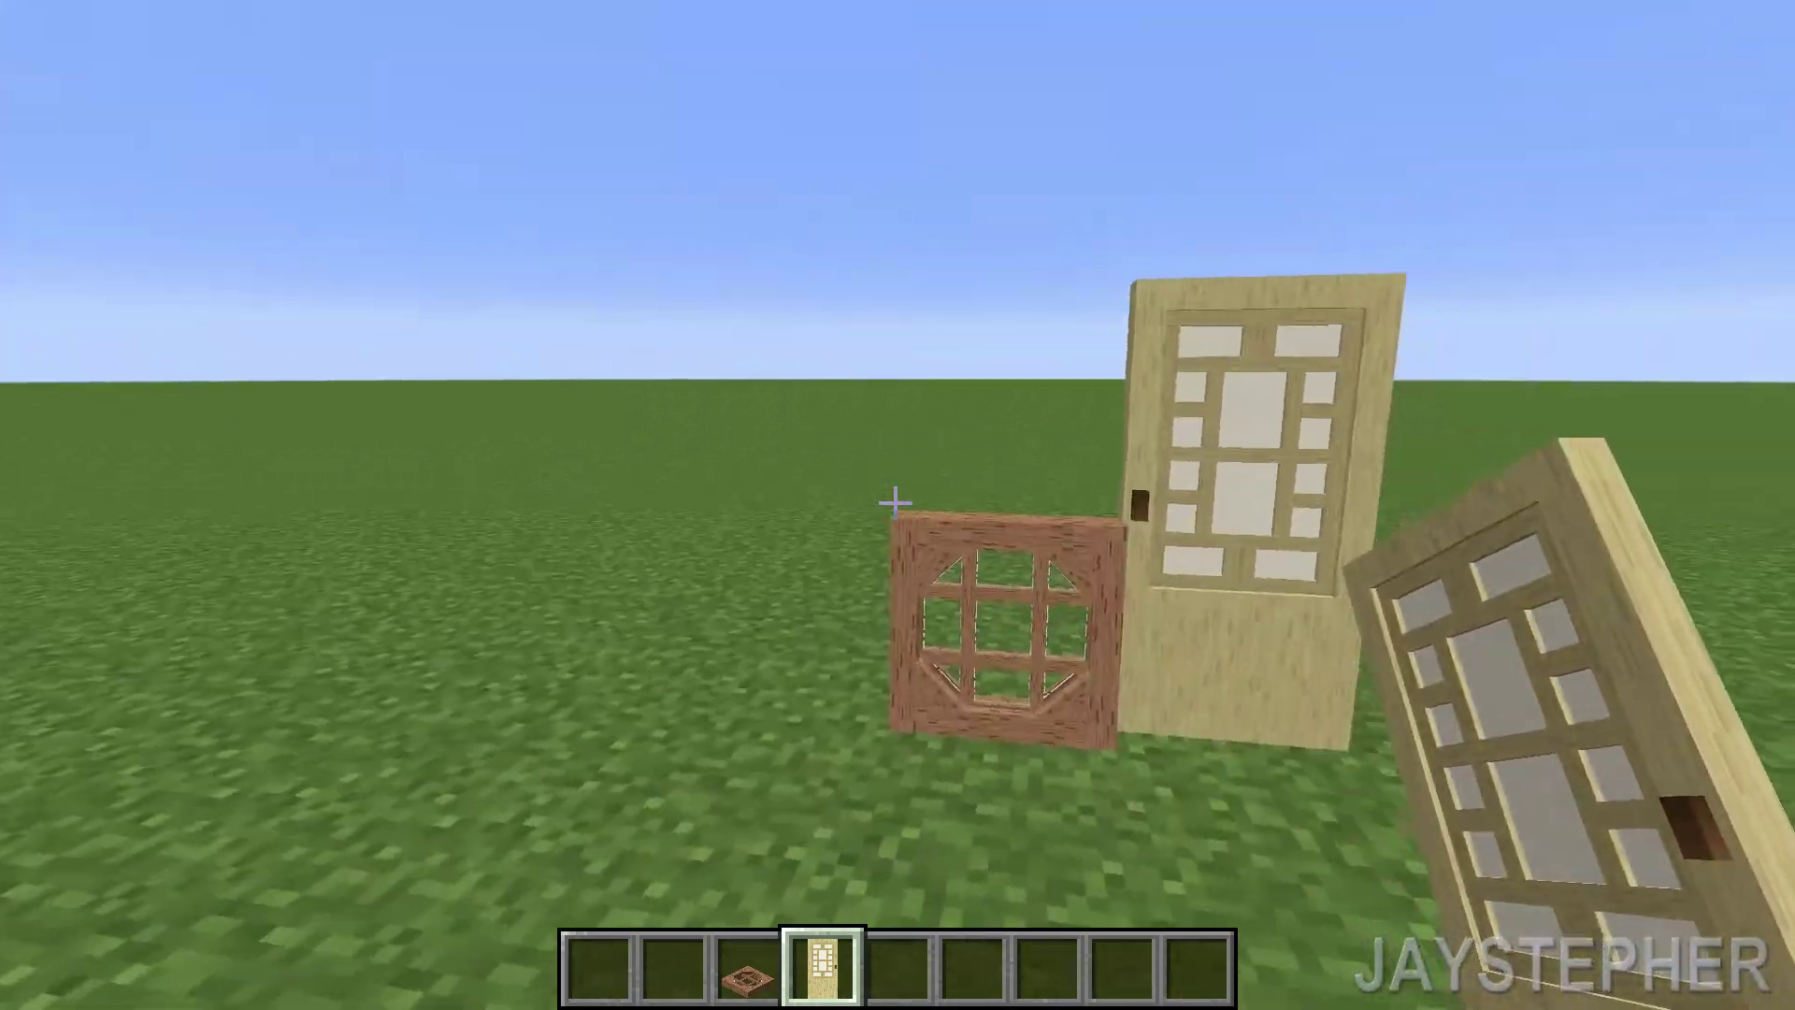
pyautogui.press('e')
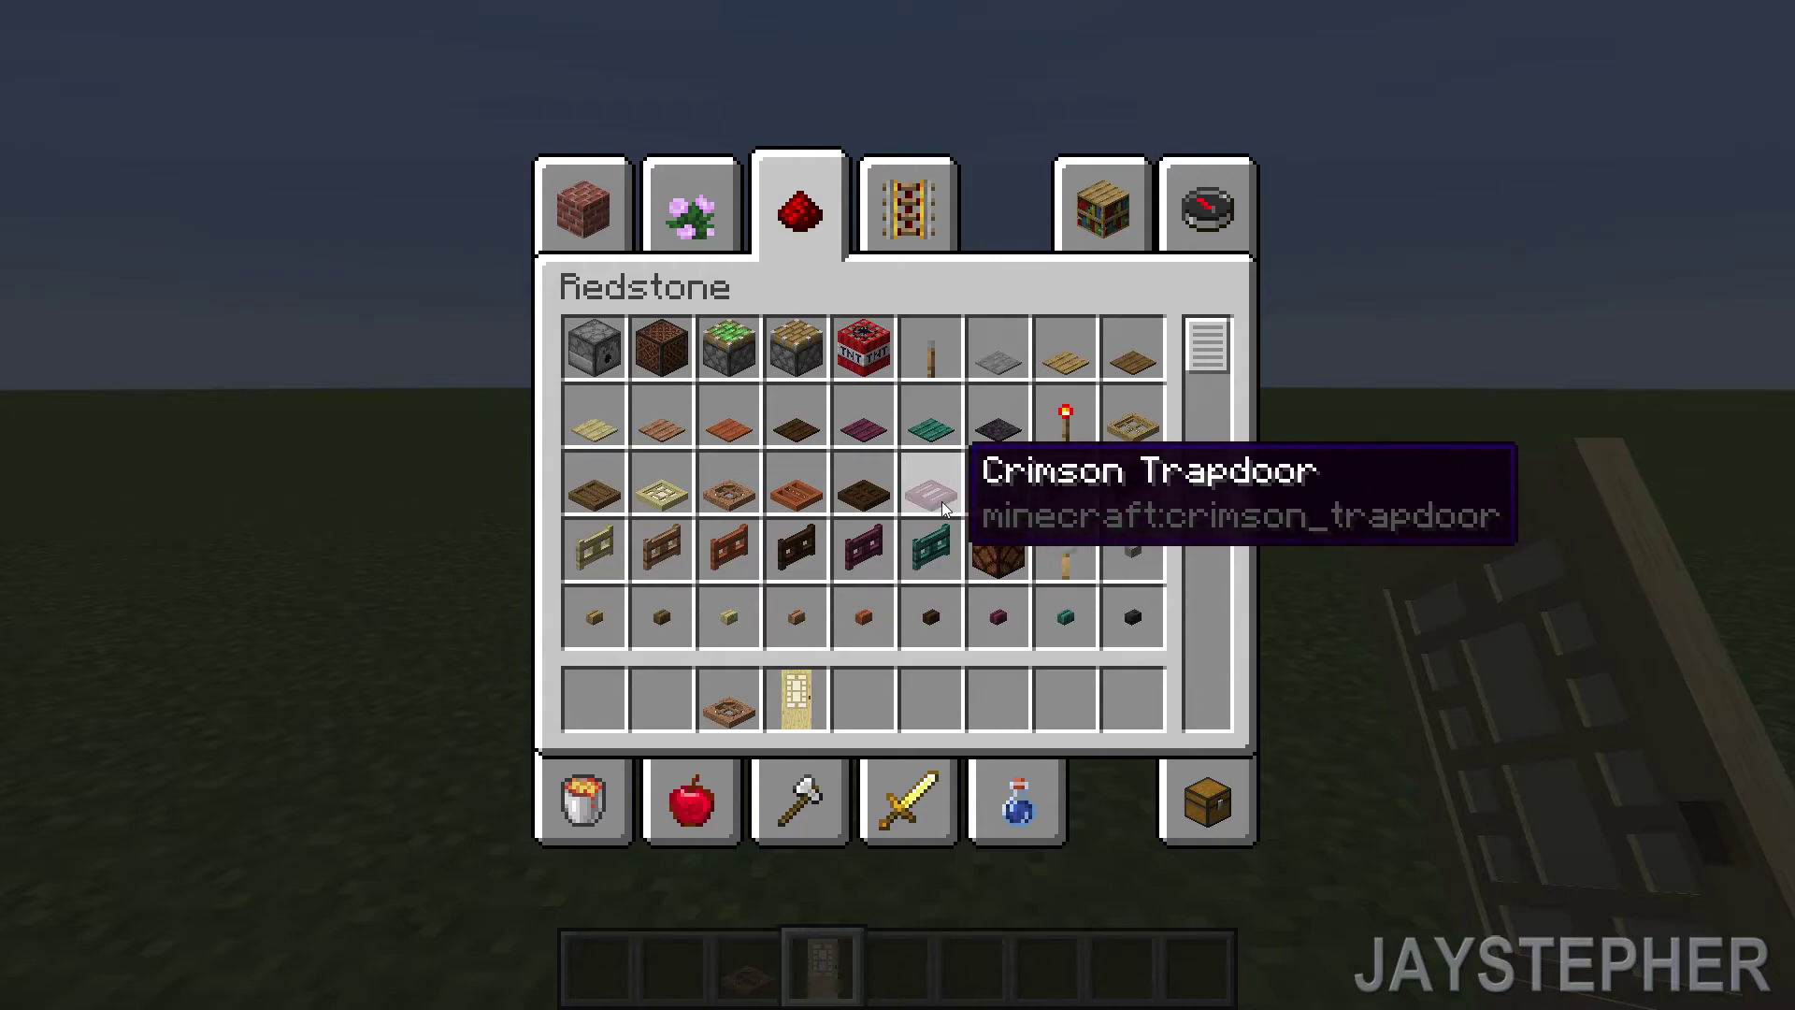
pyautogui.scroll(-3, 940, 503)
pyautogui.scroll(-3, 982, 520)
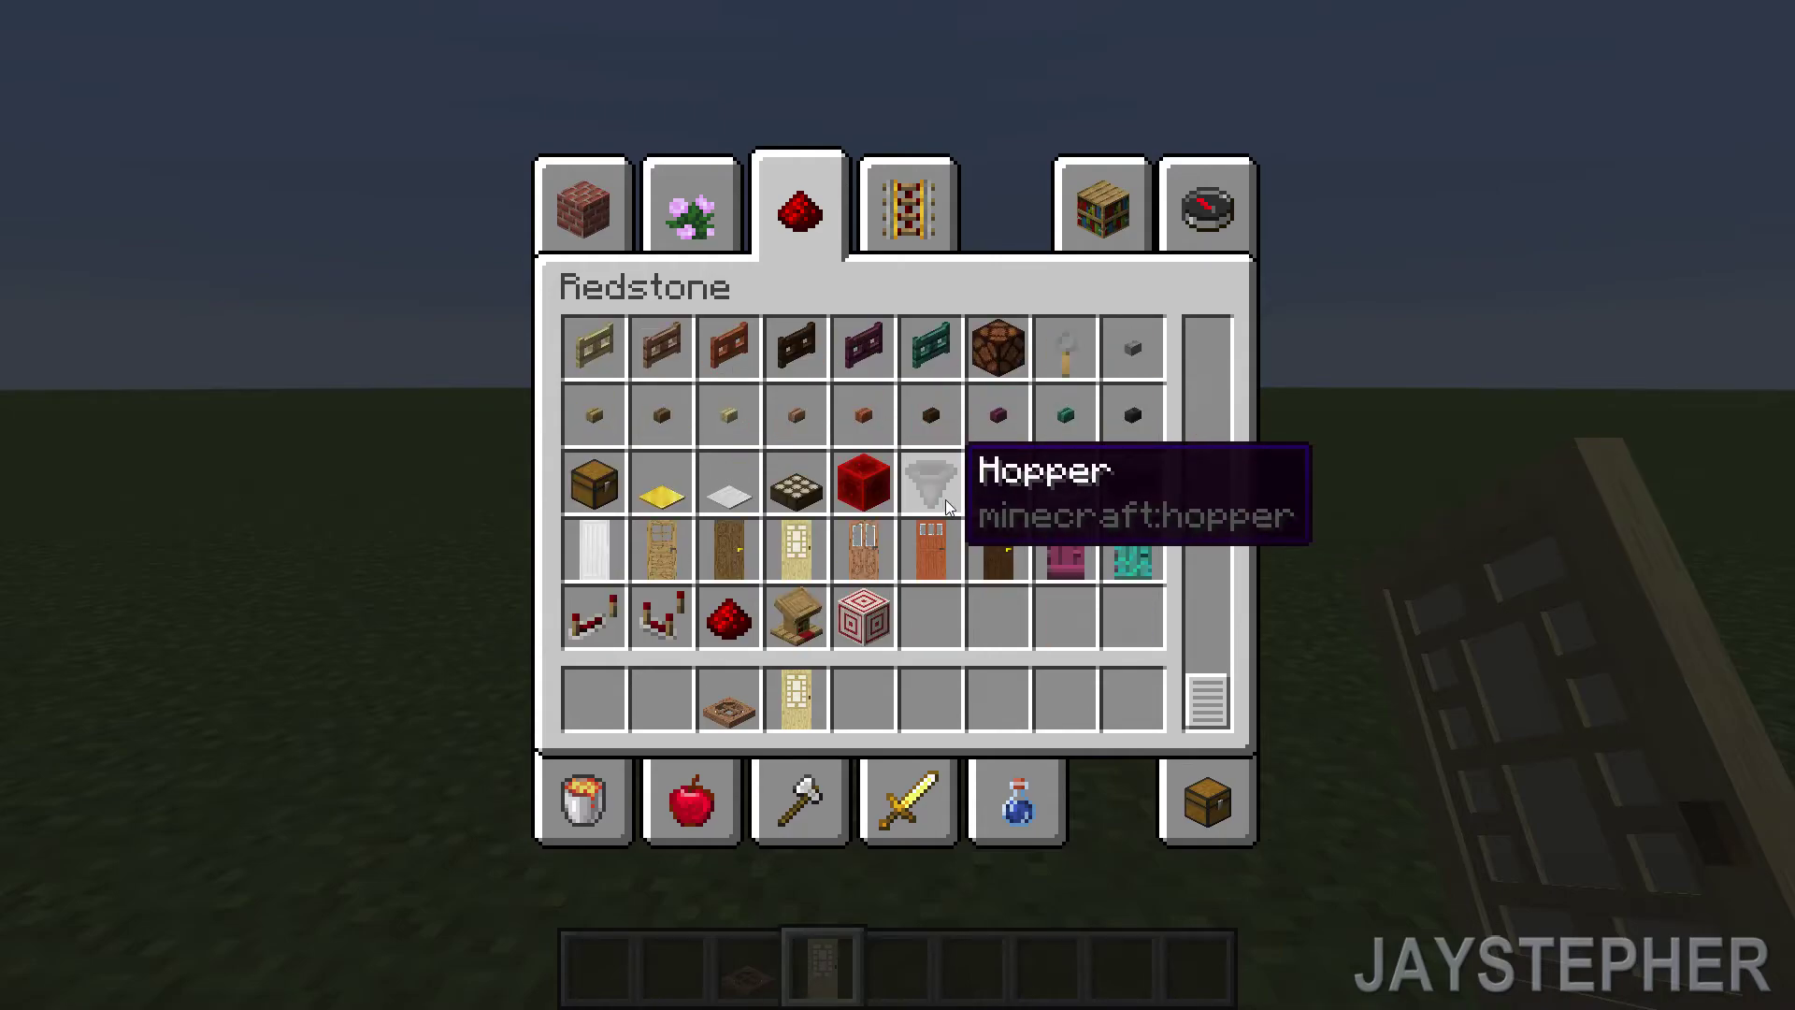